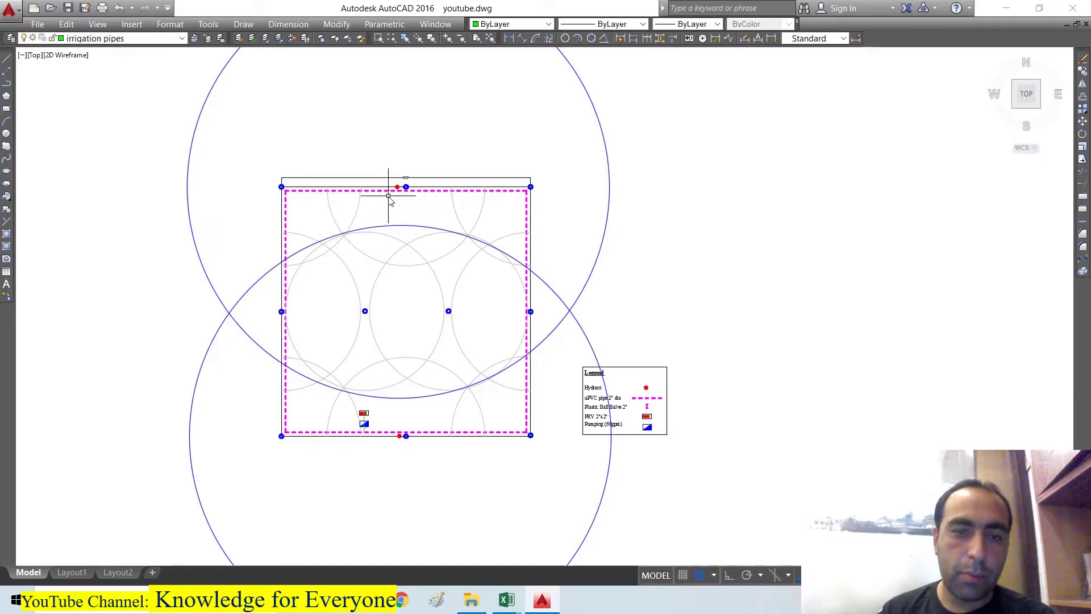
Examine the rain gun layout with its large coverage circles, and the neighbouring drip and sprinkler layouts in the drawing.
scroll(386, 200, "up", 4)
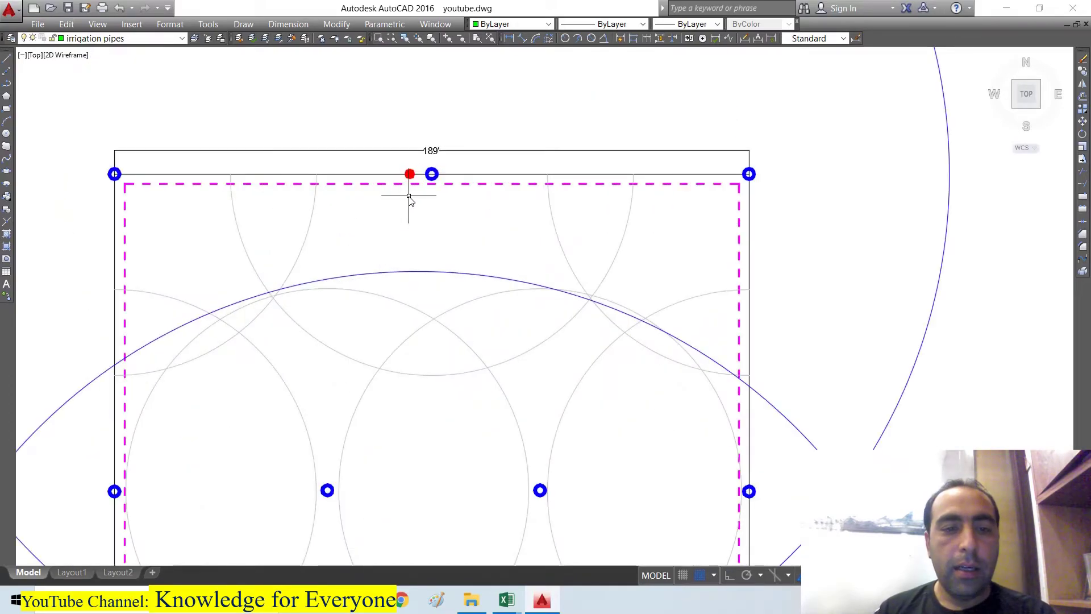
scroll(390, 232, "down", 4)
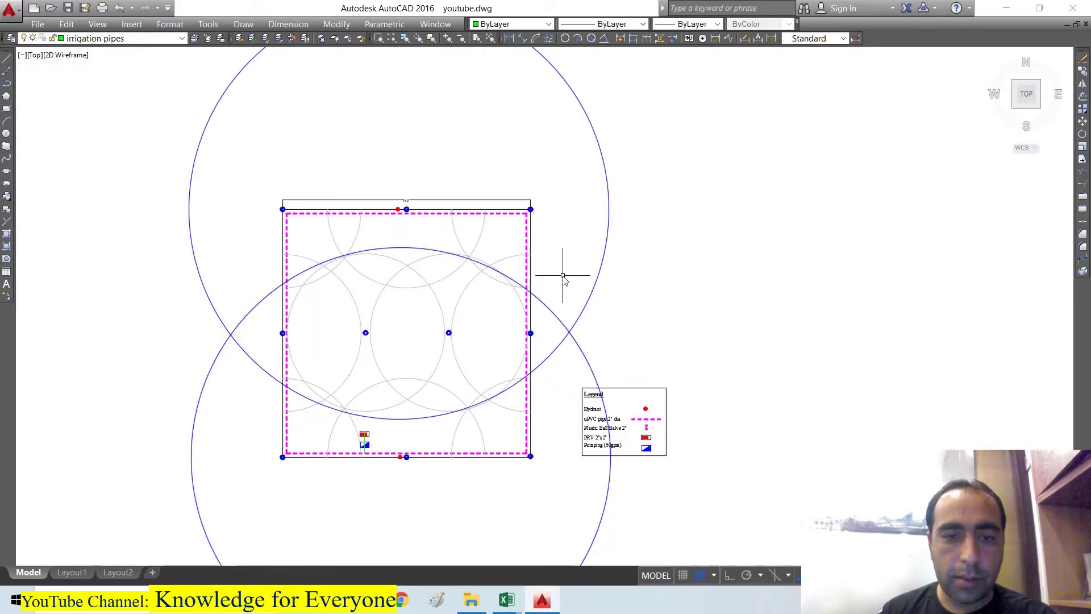
scroll(566, 277, "down", 2)
scroll(698, 277, "down", 2)
scroll(352, 289, "down", 2)
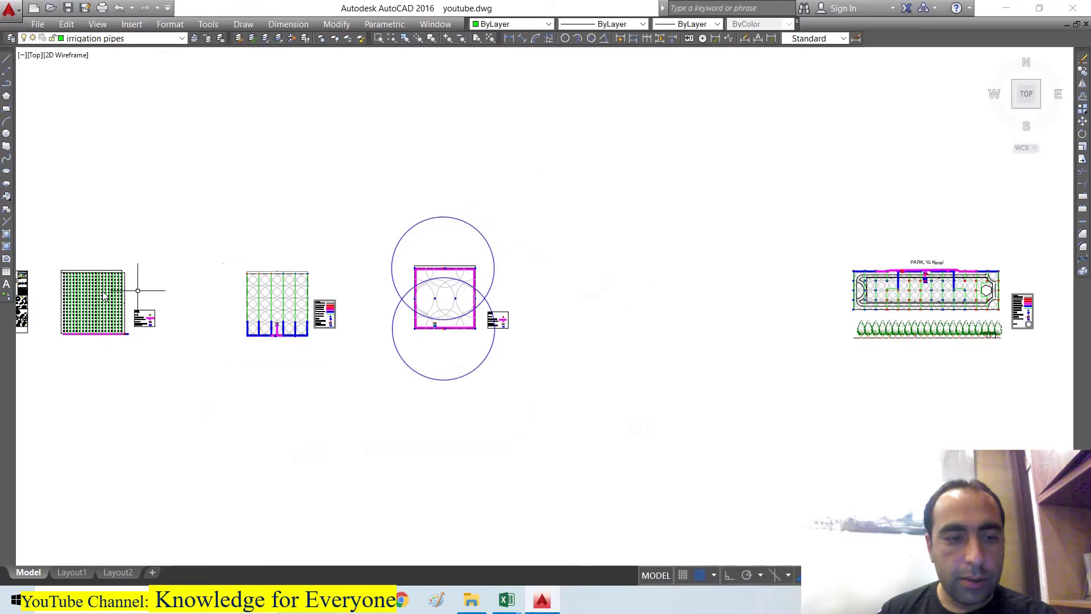
scroll(668, 312, "down", 3)
scroll(496, 300, "up", 6)
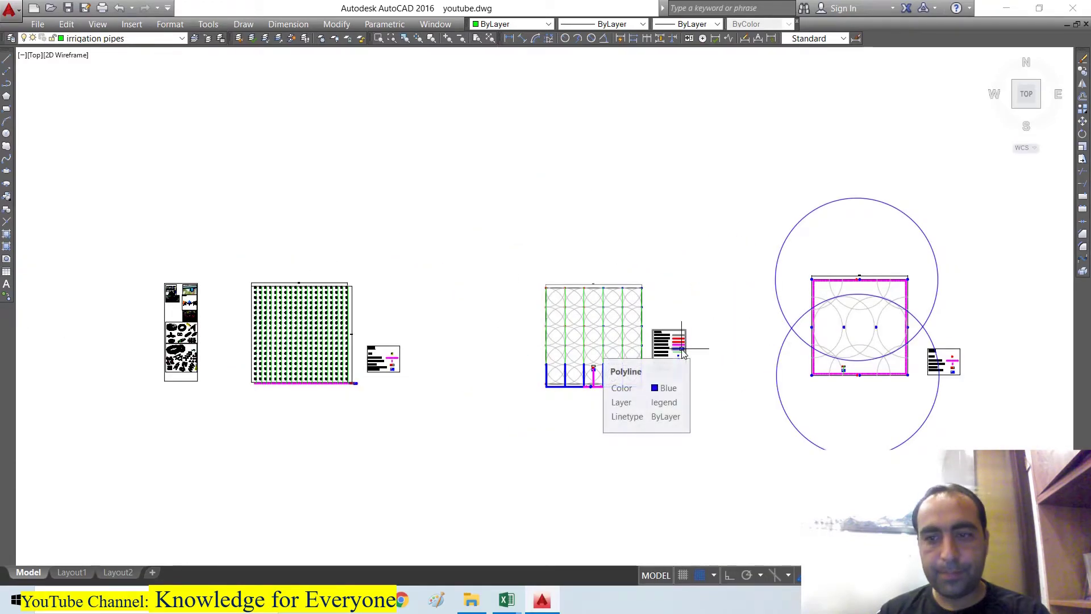
scroll(683, 348, "up", 2)
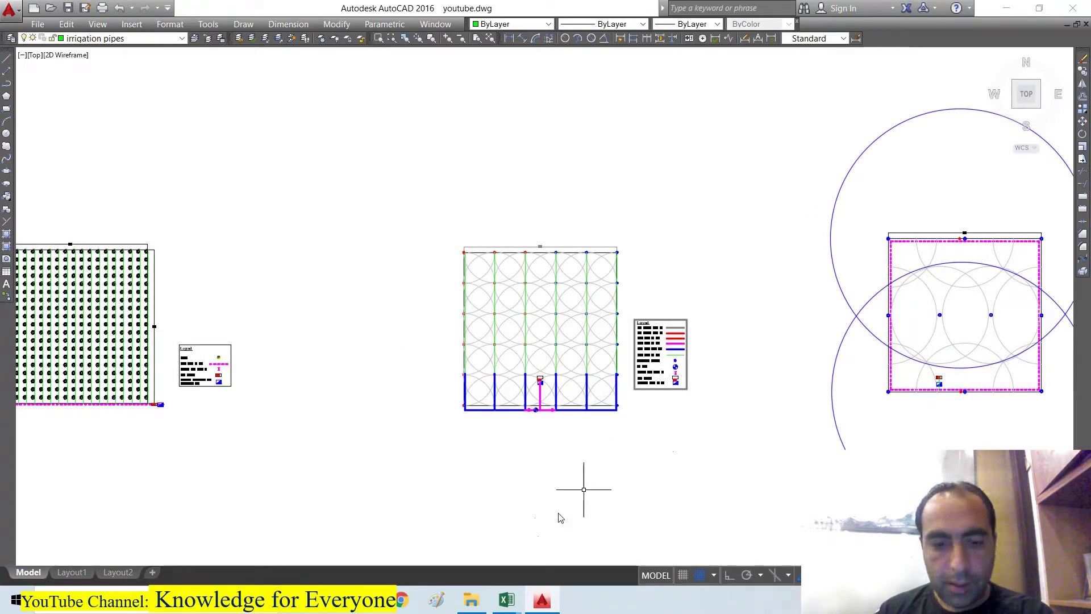
Switch to the youtube - HEIS workbook in Excel and review the Drip Pipes and fittings sheet from the pipe items to the grand total.
mouse_move(517, 599)
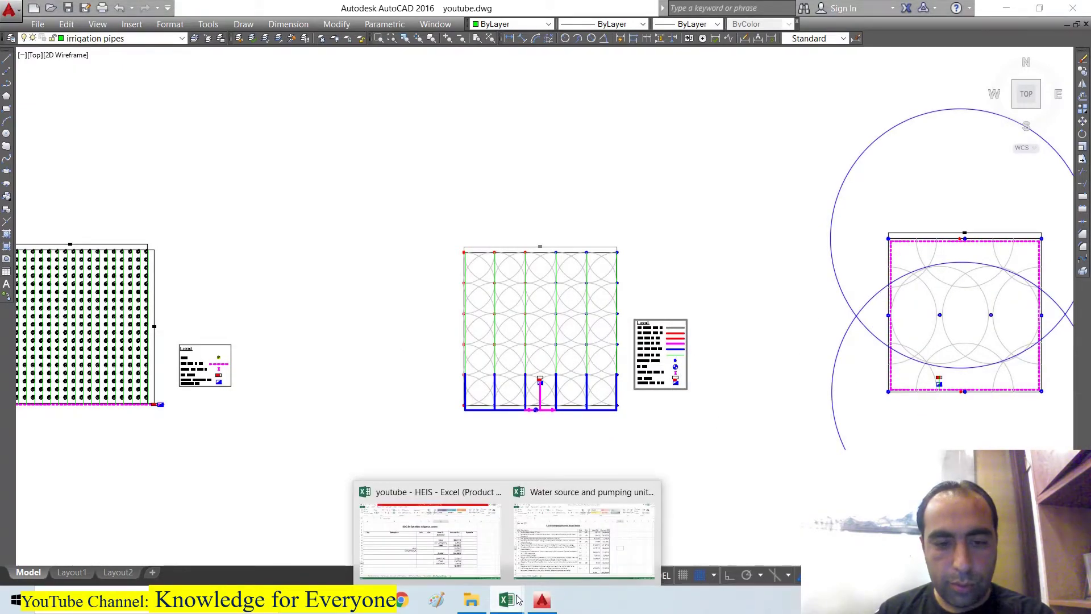
left_click(459, 550)
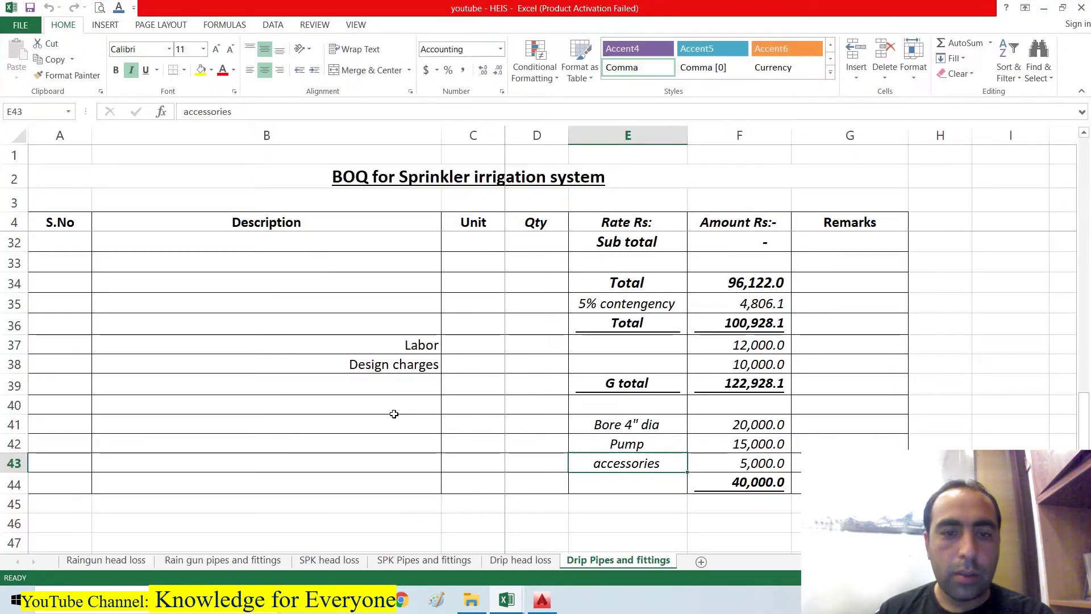
scroll(406, 413, "up", 3)
scroll(407, 413, "up", 6)
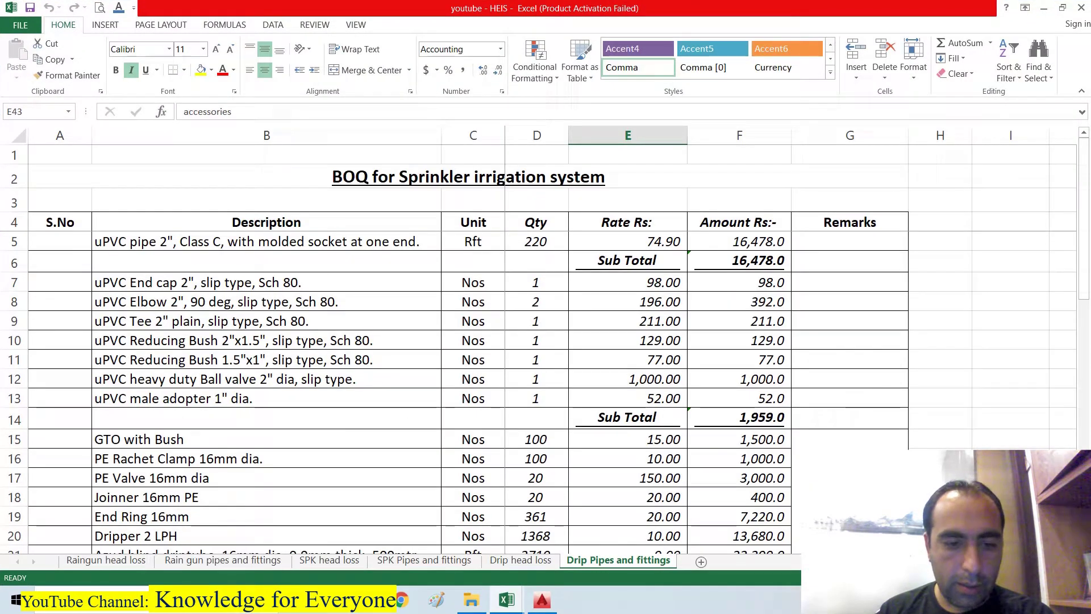
left_click(227, 561)
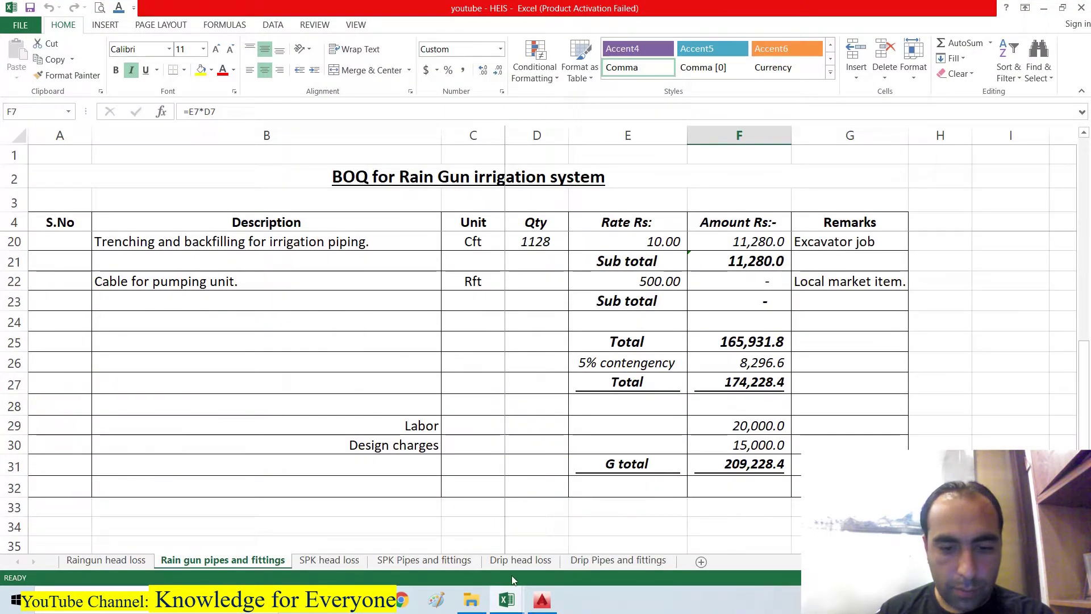
left_click(601, 565)
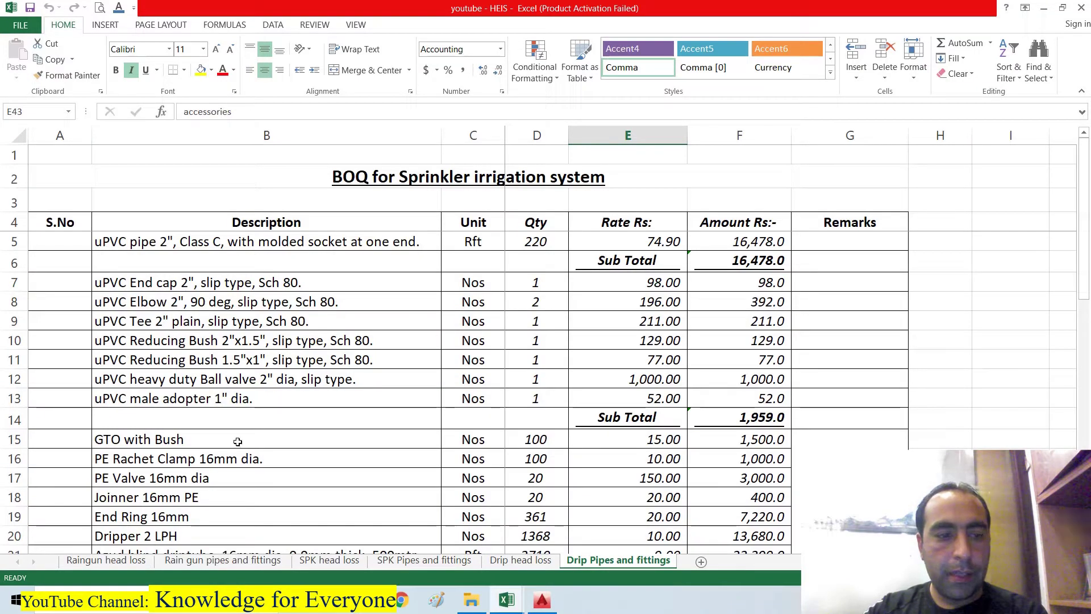
scroll(231, 356, "down", 3)
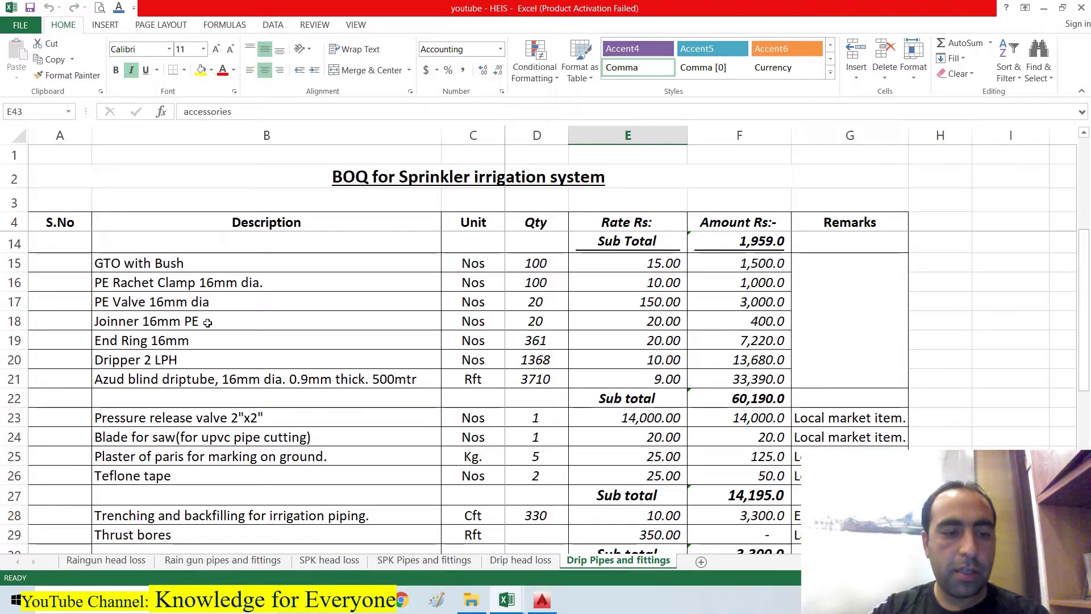
scroll(301, 418, "down", 2)
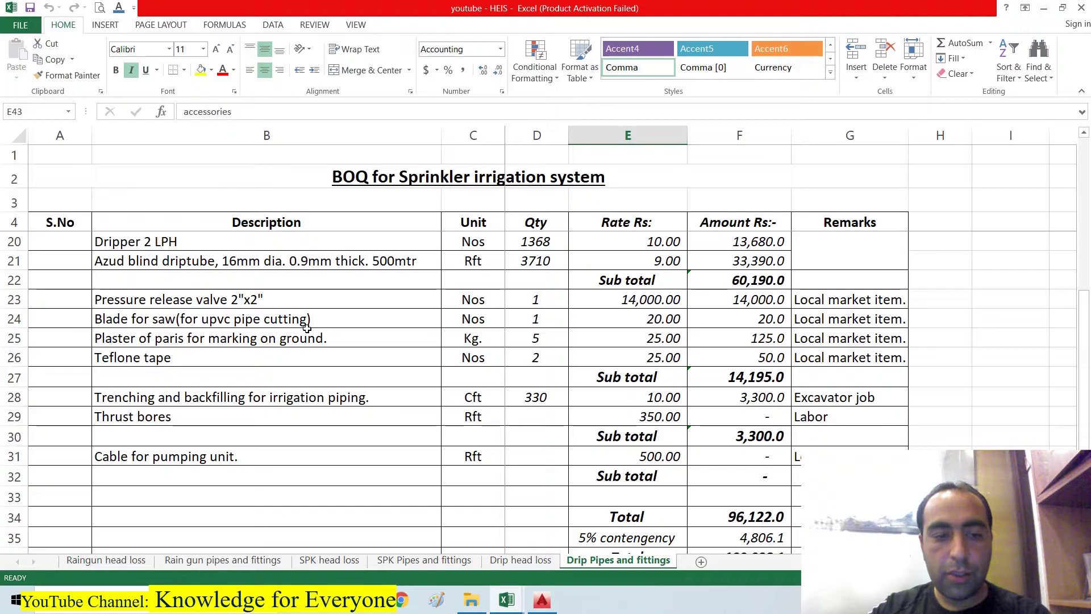
scroll(307, 327, "down", 2)
scroll(383, 299, "down", 2)
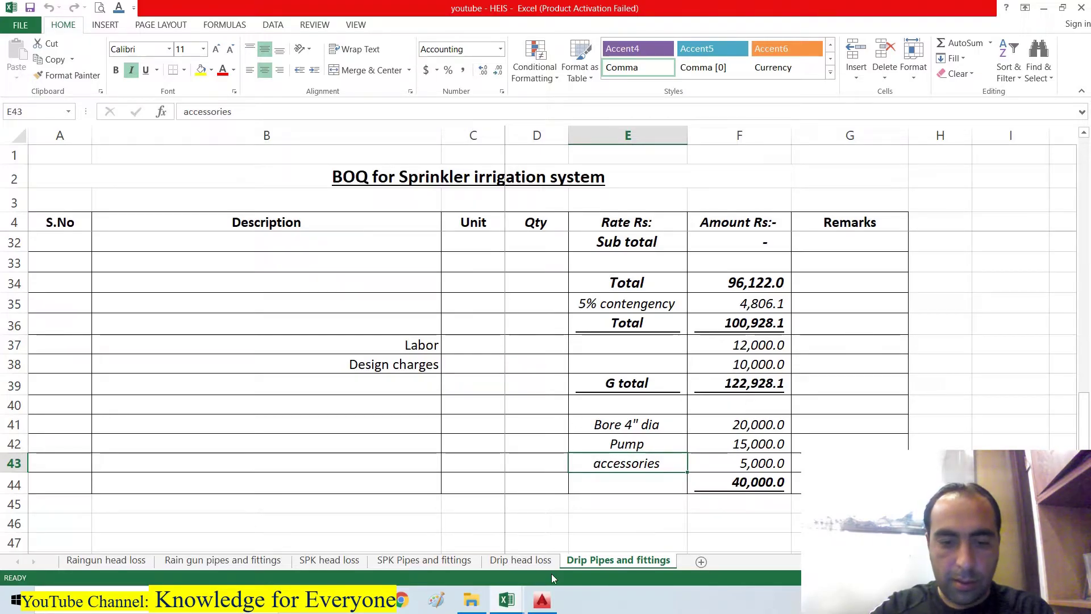
Show the start of the SPK Pipes and fittings sheet, and switch to AutoCAD to view the sprinkler layout beside the other layouts.
left_click(411, 564)
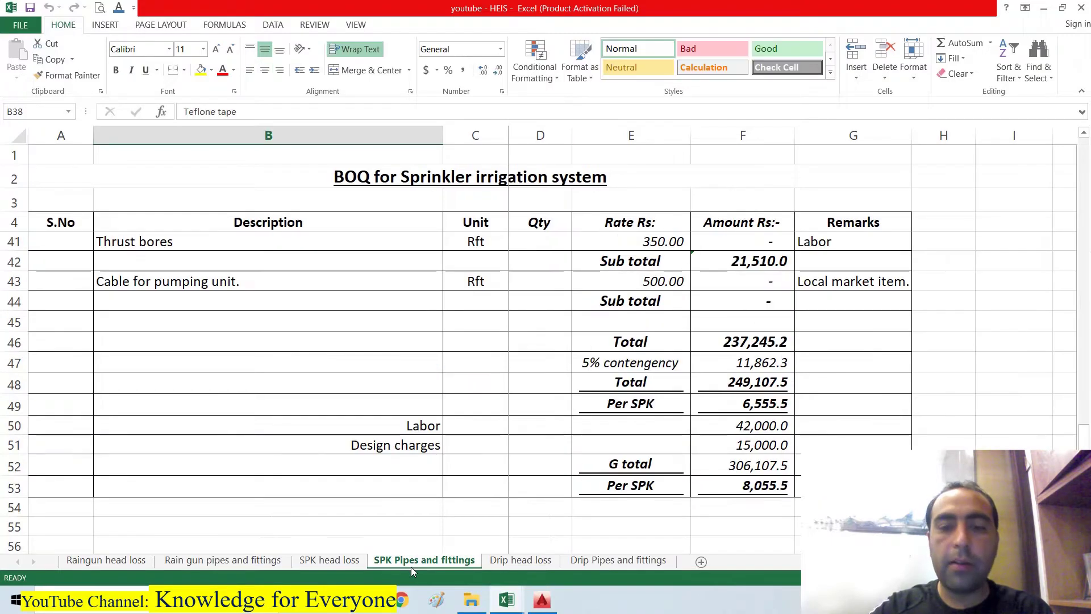
scroll(564, 383, "up", 12)
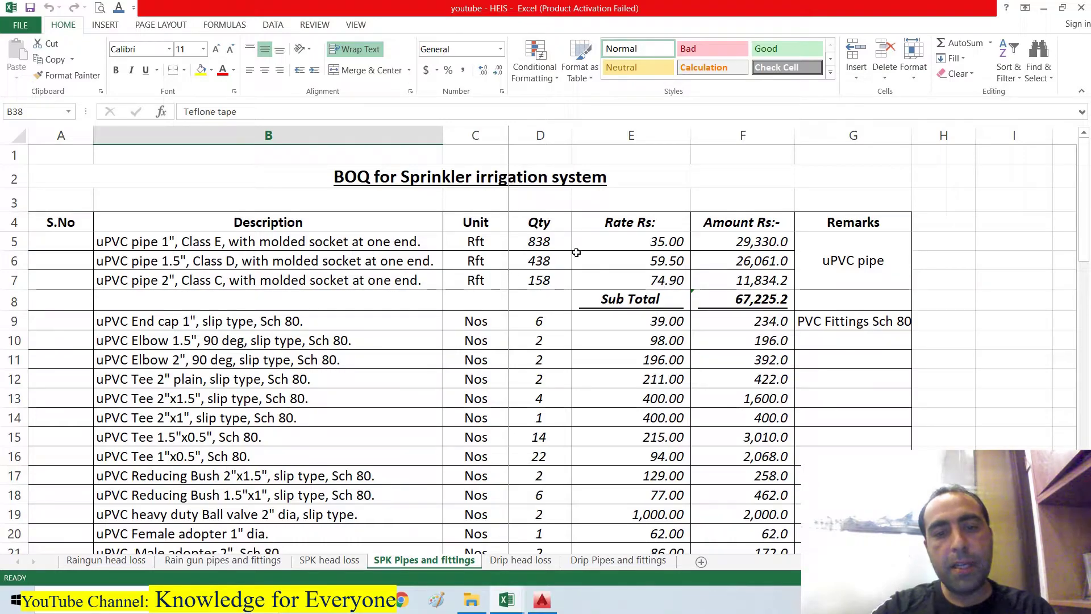
left_click(542, 600)
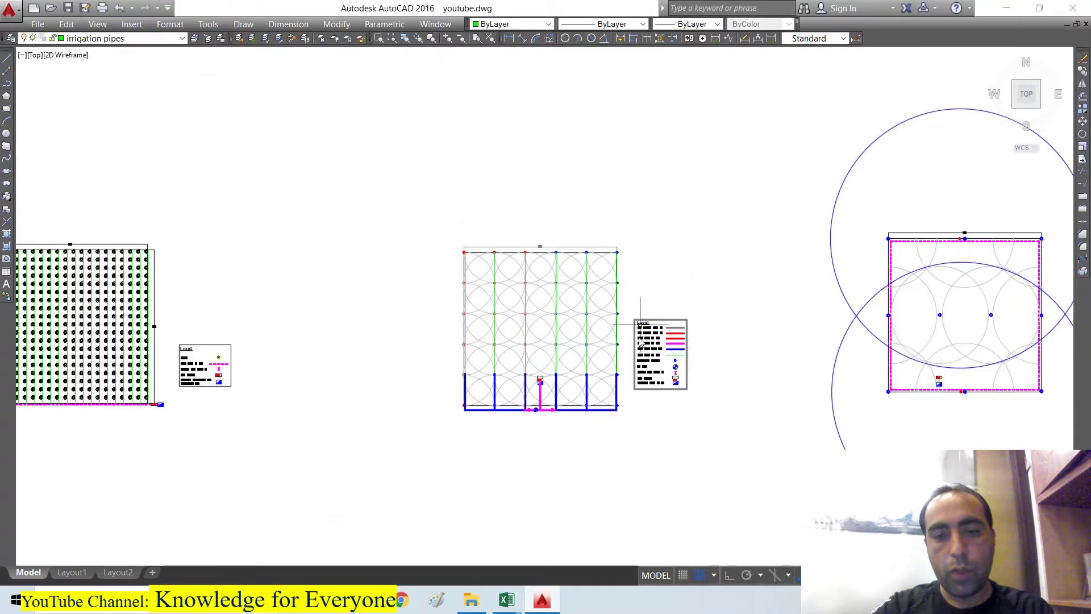
scroll(580, 333, "up", 4)
scroll(440, 196, "down", 2)
scroll(455, 206, "down", 4)
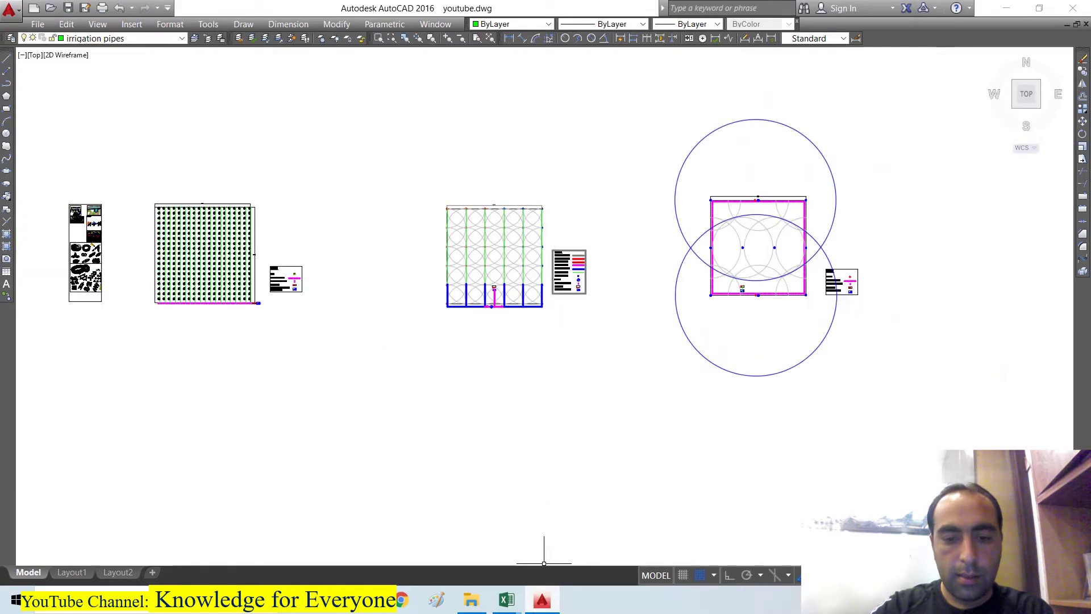
Return to Excel and review the sprinkler BOQ from the uPVC pipes and fittings down to the grand total and per-sprinkler cost.
left_click(507, 600)
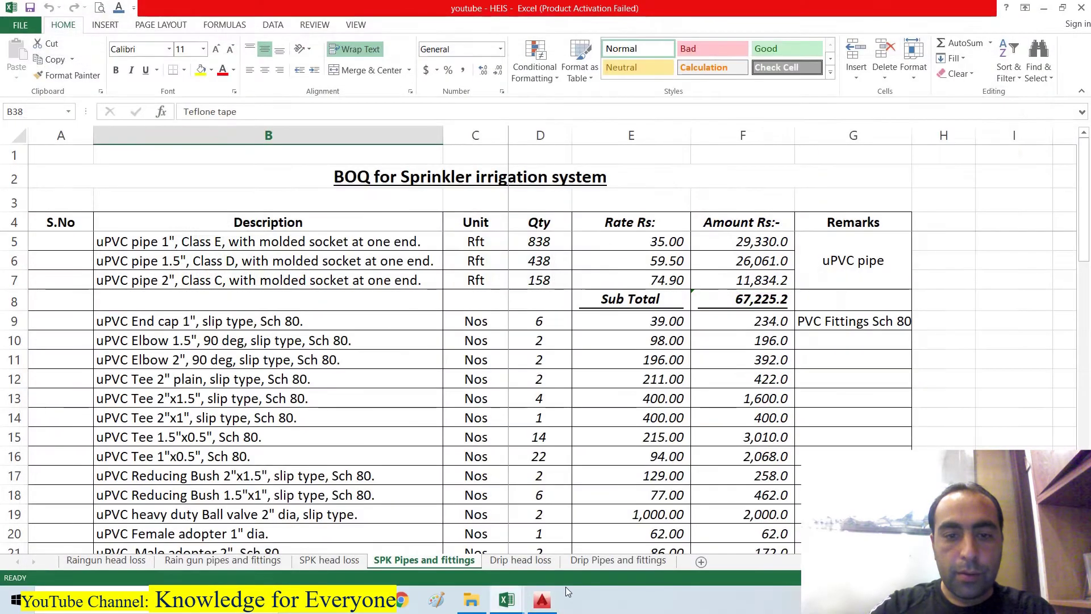
scroll(597, 507, "down", 2)
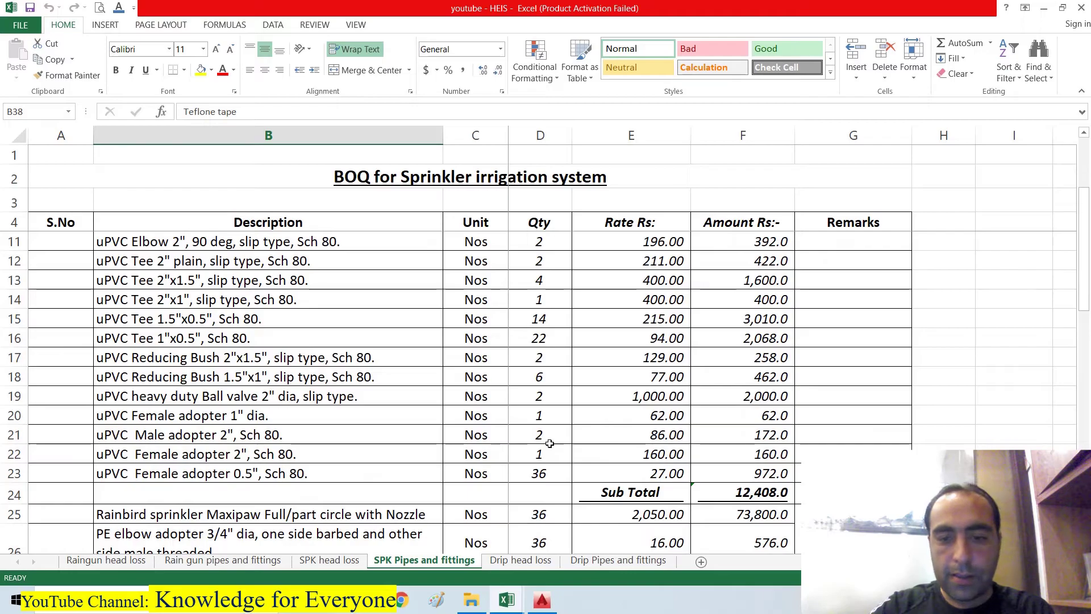
scroll(710, 420, "down", 2)
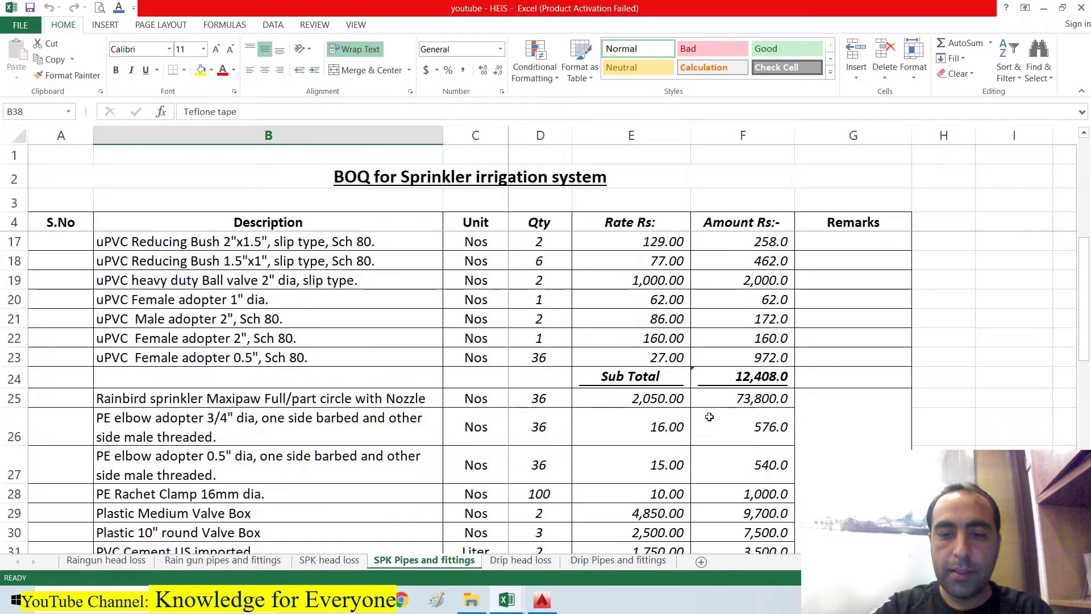
scroll(696, 375, "down", 4)
scroll(694, 372, "up", 2)
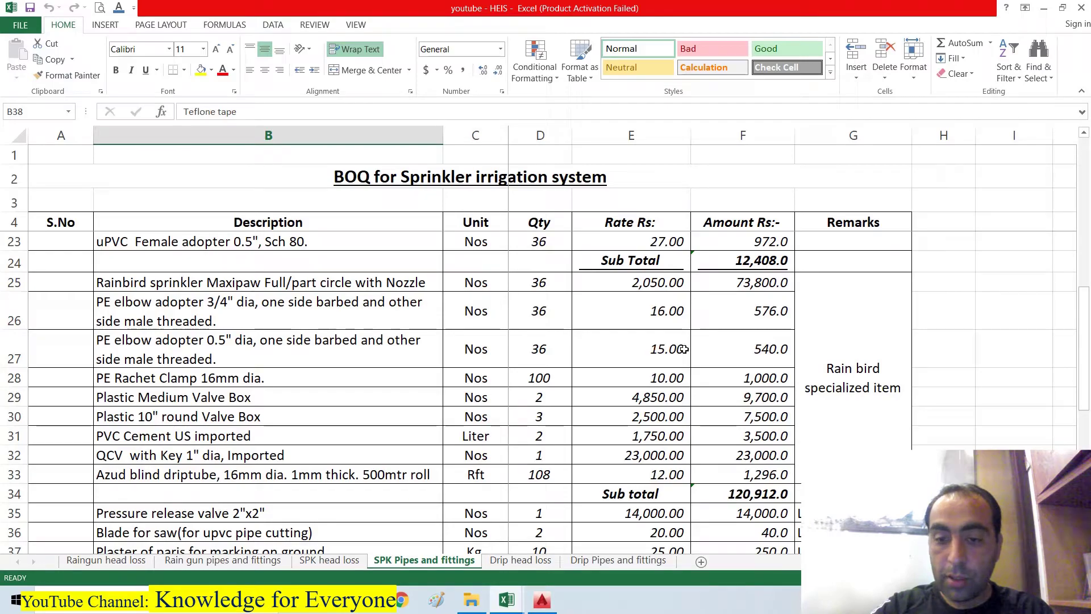
scroll(684, 349, "down", 3)
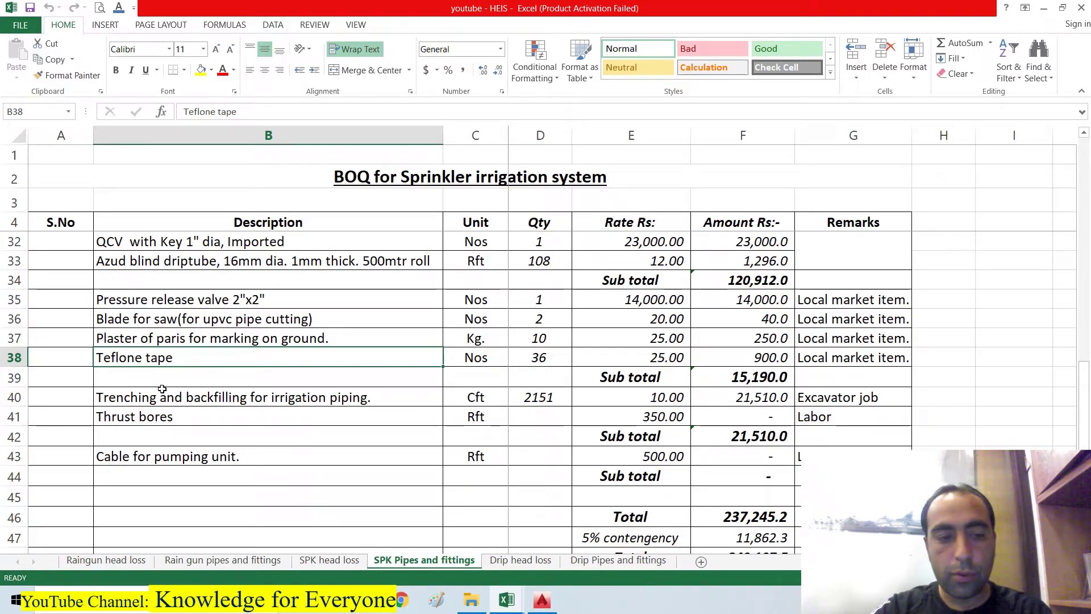
scroll(574, 378, "down", 1)
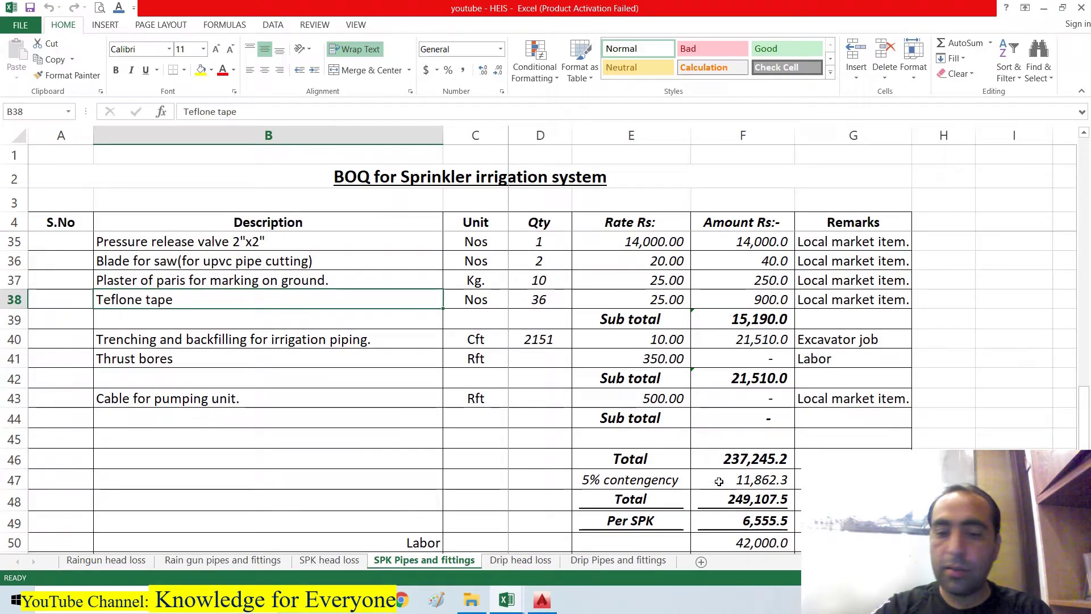
scroll(743, 471, "down", 2)
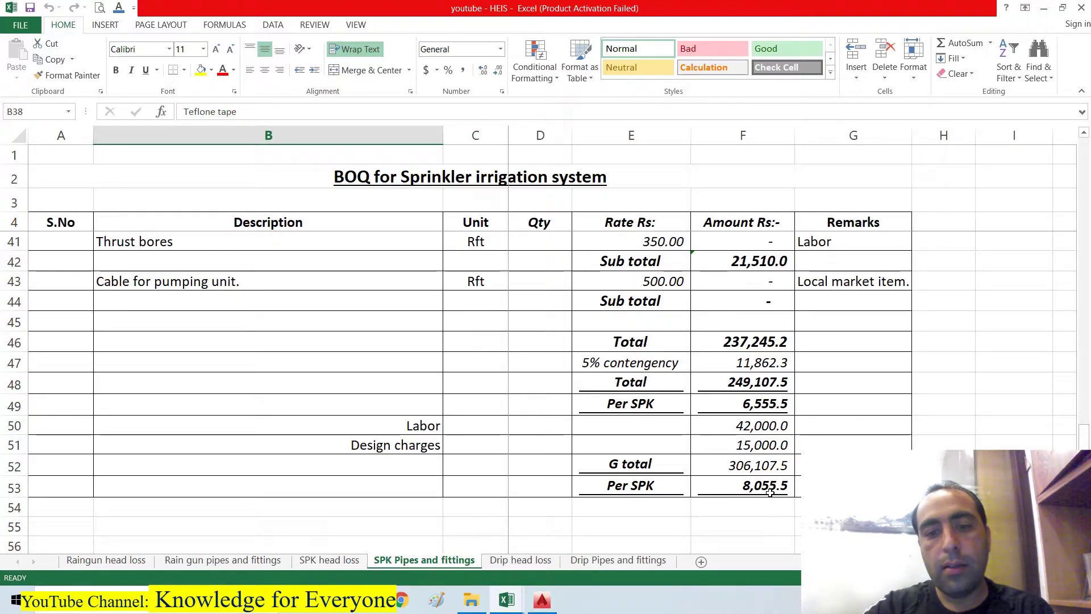
Go over the sprinkler BOQ again, checking the pipe rates, the Rain Bird specialized items and the closing totals.
scroll(640, 397, "up", 6)
scroll(634, 384, "up", 3)
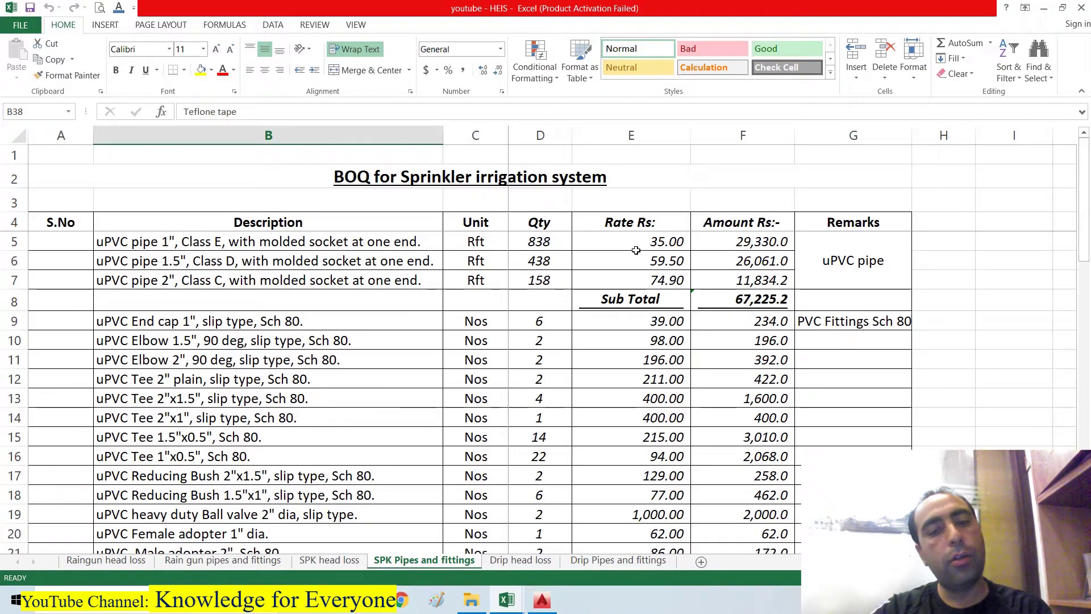
scroll(648, 286, "down", 7)
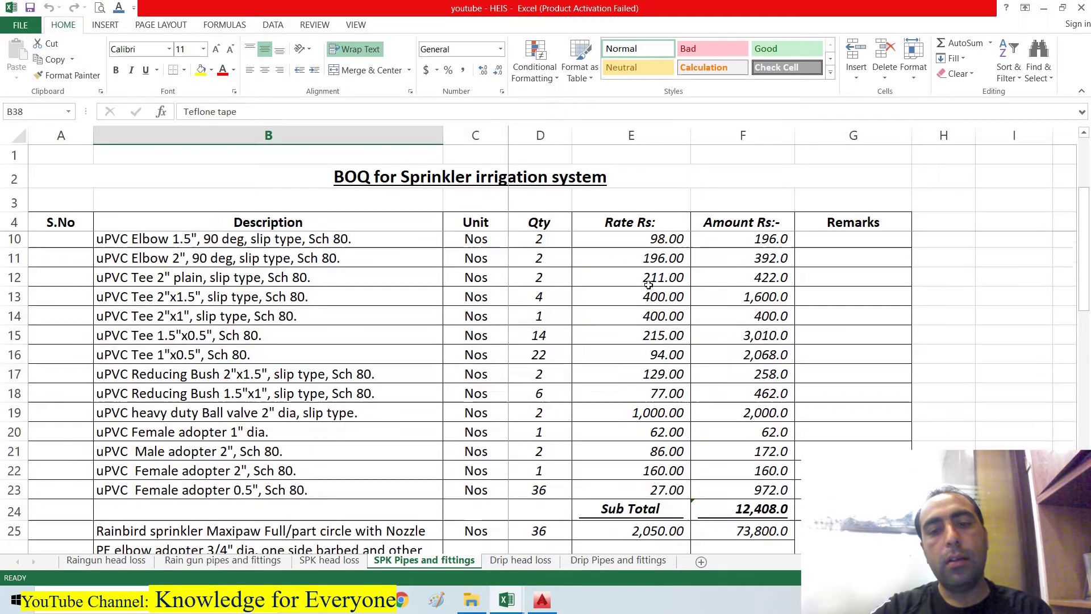
scroll(648, 285, "down", 6)
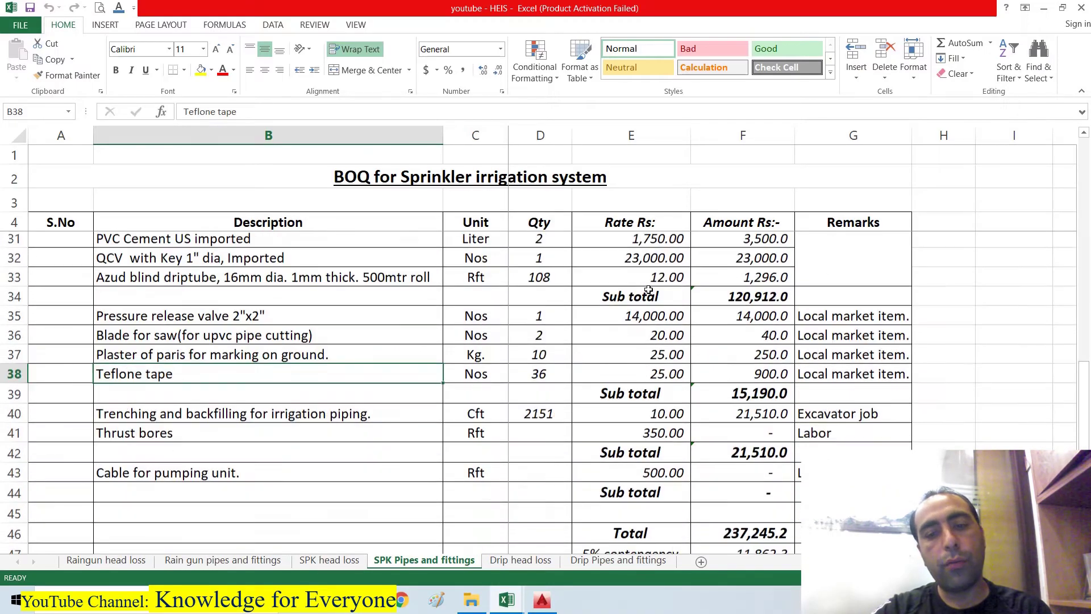
scroll(648, 289, "up", 7)
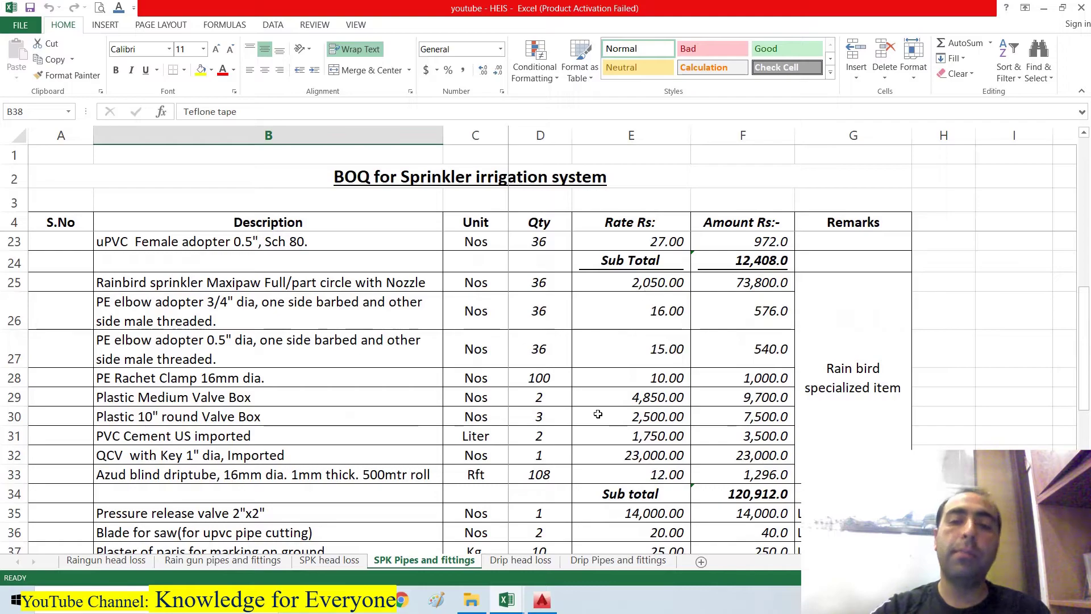
scroll(558, 252, "down", 7)
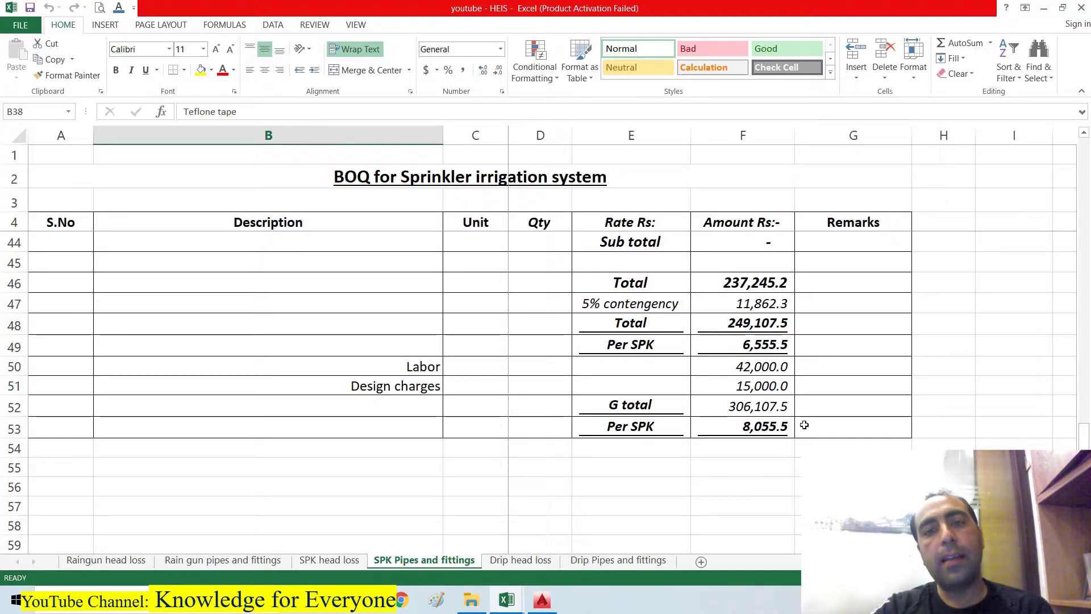
Switch to AutoCAD and inspect the sprinkler grid closely, selecting one coverage circle to show a single sprinkler's overlap with its neighbours.
left_click(540, 601)
scroll(493, 256, "up", 5)
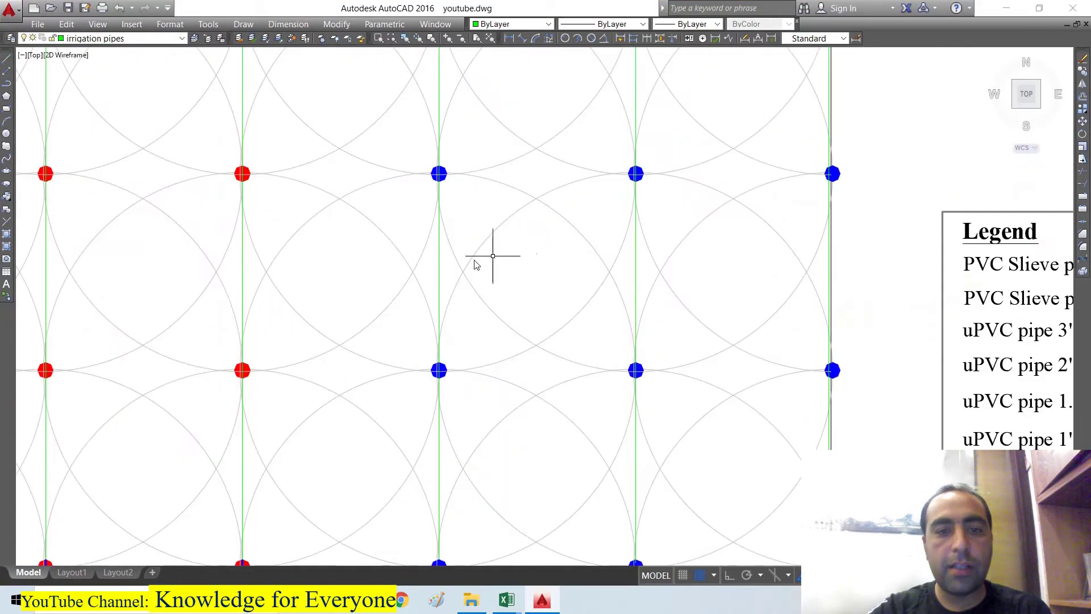
scroll(426, 195, "down", 5)
scroll(372, 171, "up", 4)
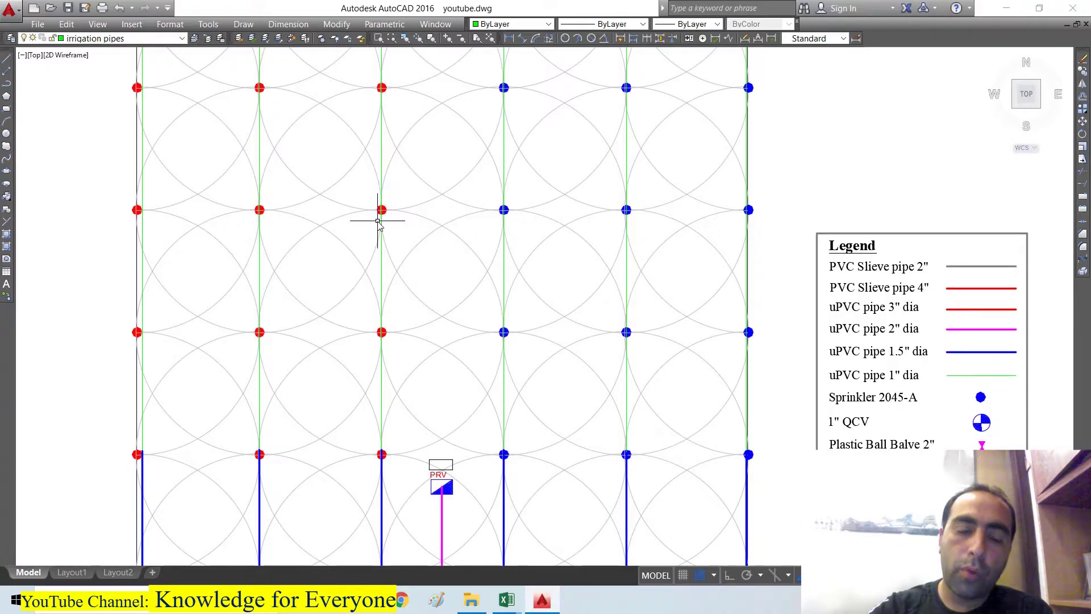
left_click(425, 114)
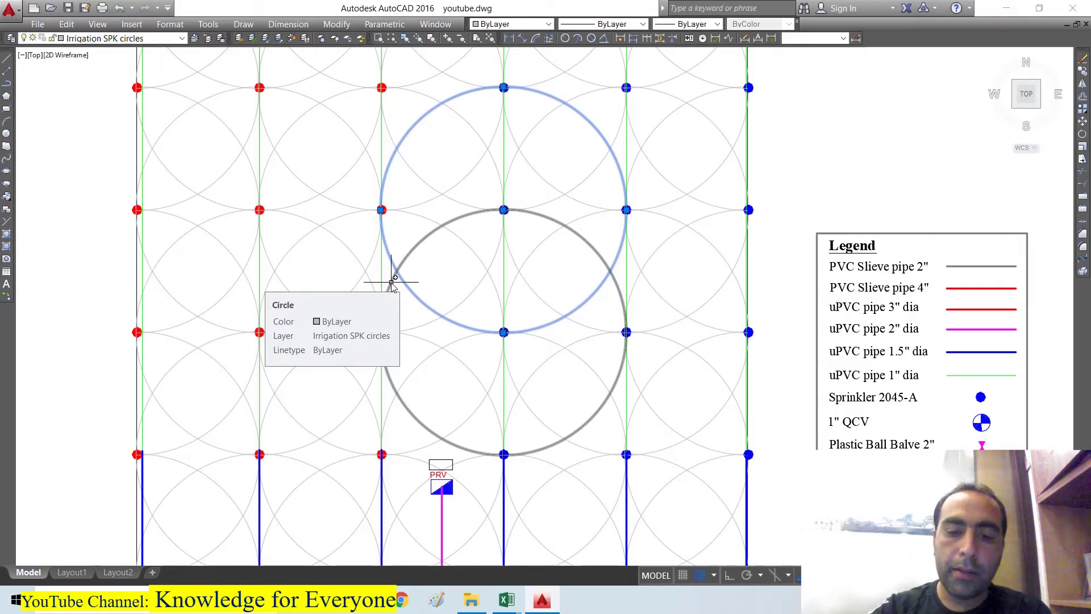
Switch to Excel, view the Water source and pumping unit workbook, and return to the sprinkler BOQ totals in youtube - HEIS.
mouse_move(519, 605)
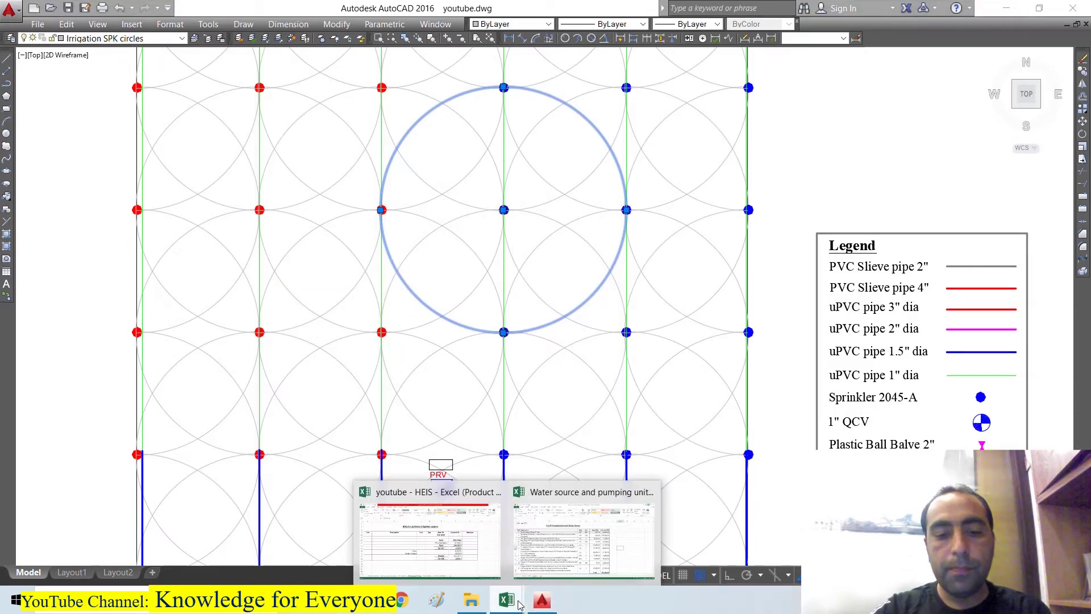
left_click(584, 540)
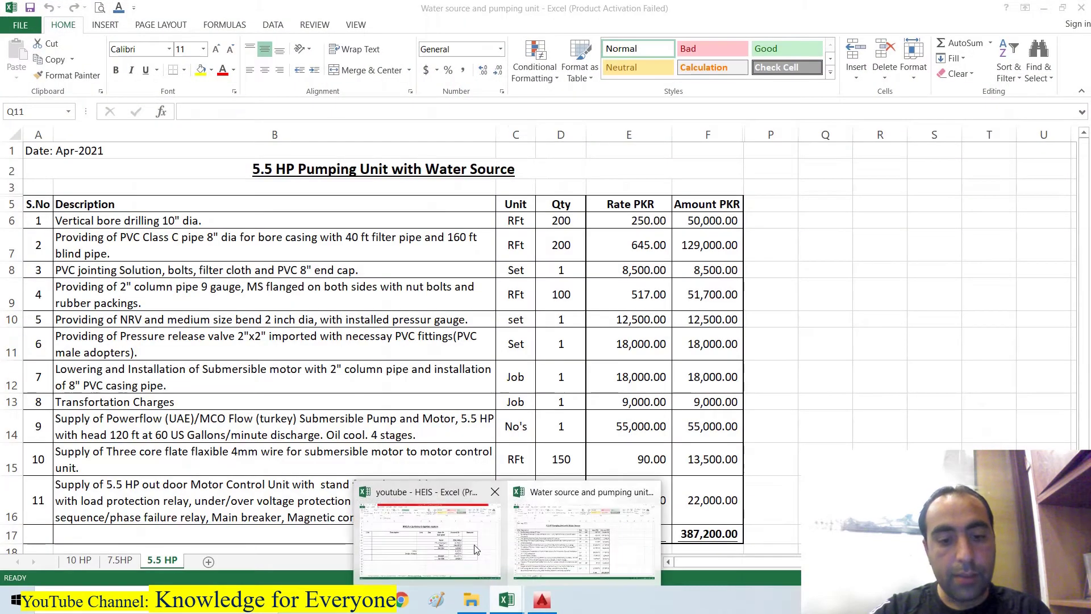
left_click(476, 549)
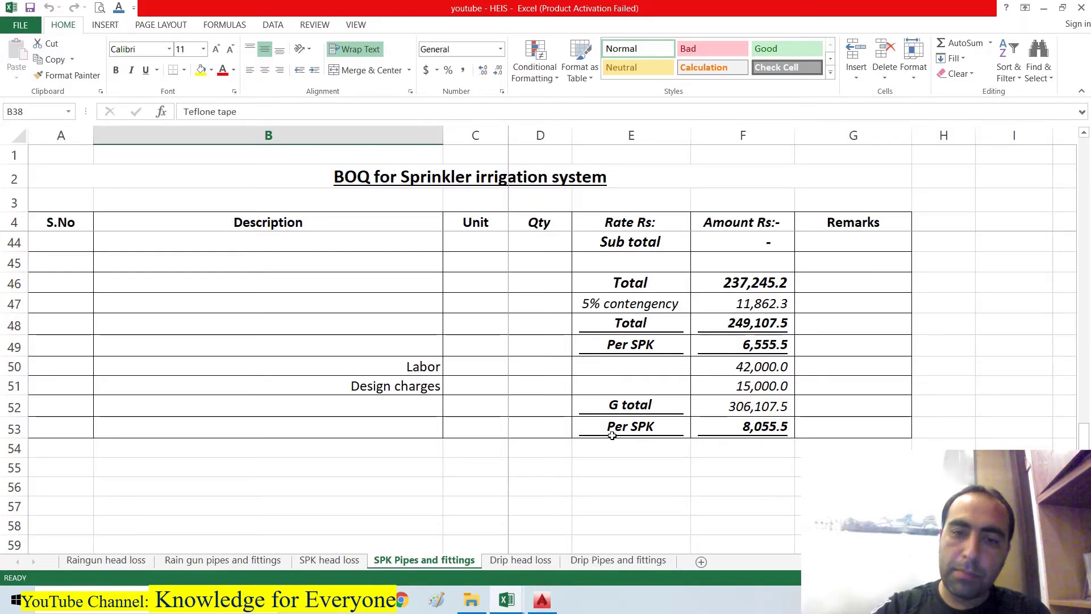
Recheck the sprinkler BOQ items and totals, and review the 5.5 HP pumping unit costs in the Water source and pumping unit workbook.
scroll(457, 434, "up", 7)
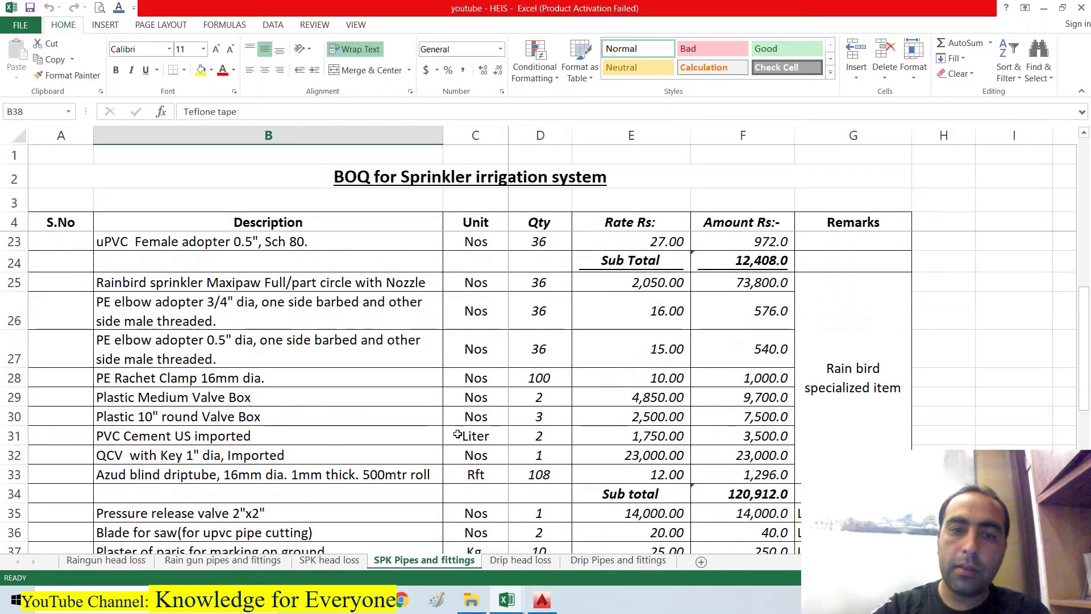
scroll(471, 353, "down", 5)
scroll(470, 352, "down", 3)
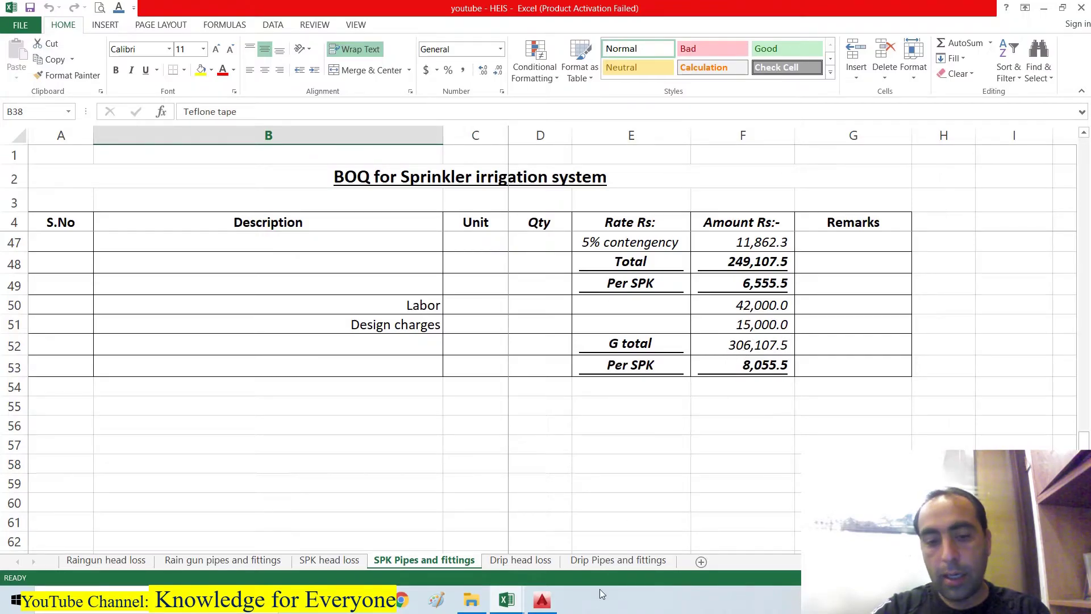
left_click(507, 599)
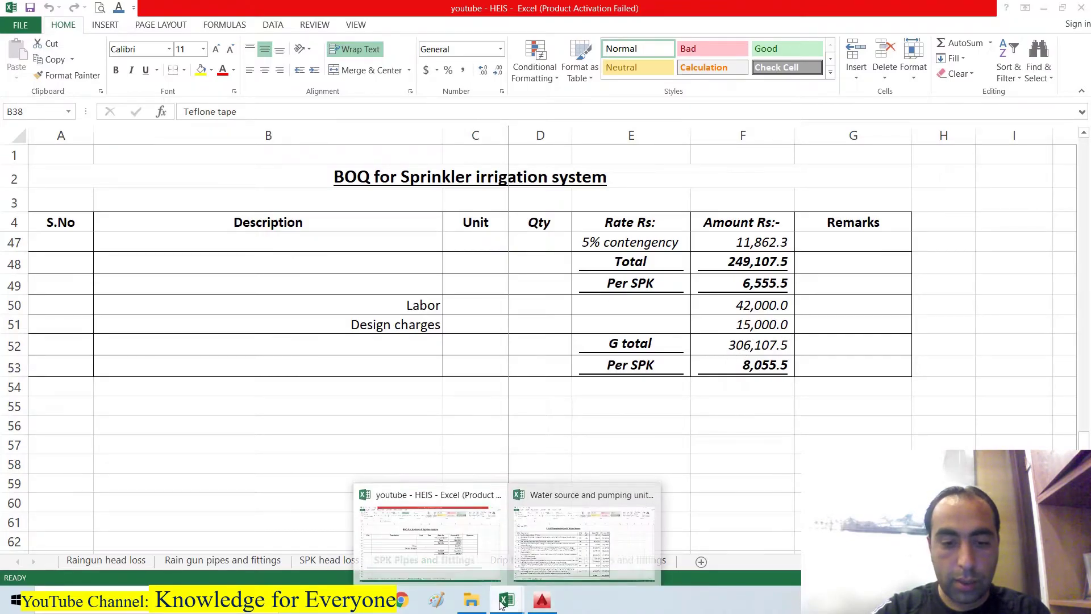
left_click(537, 540)
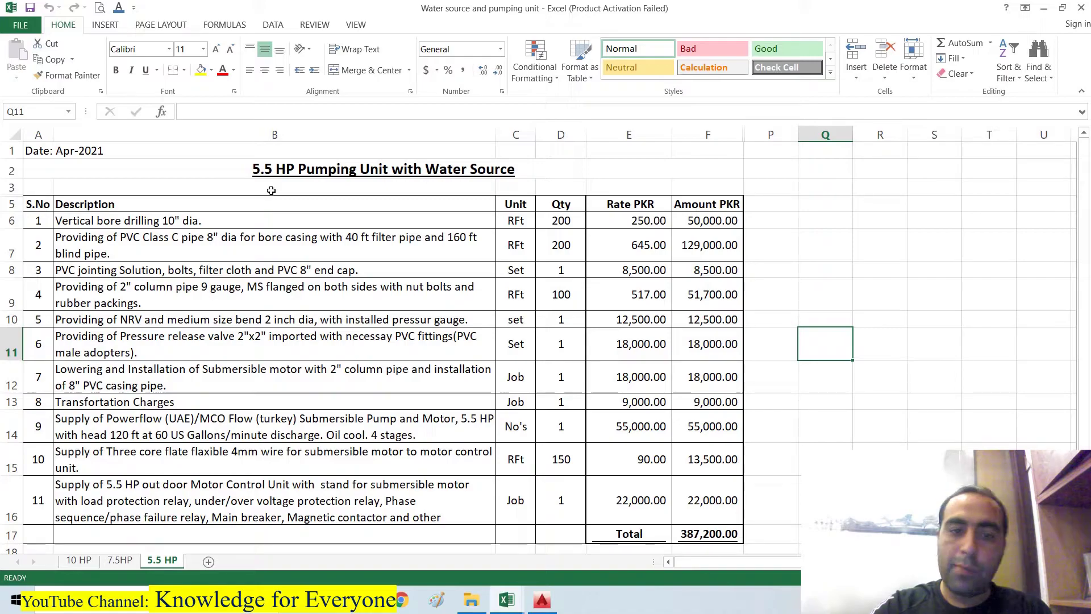
scroll(331, 178, "down", 1)
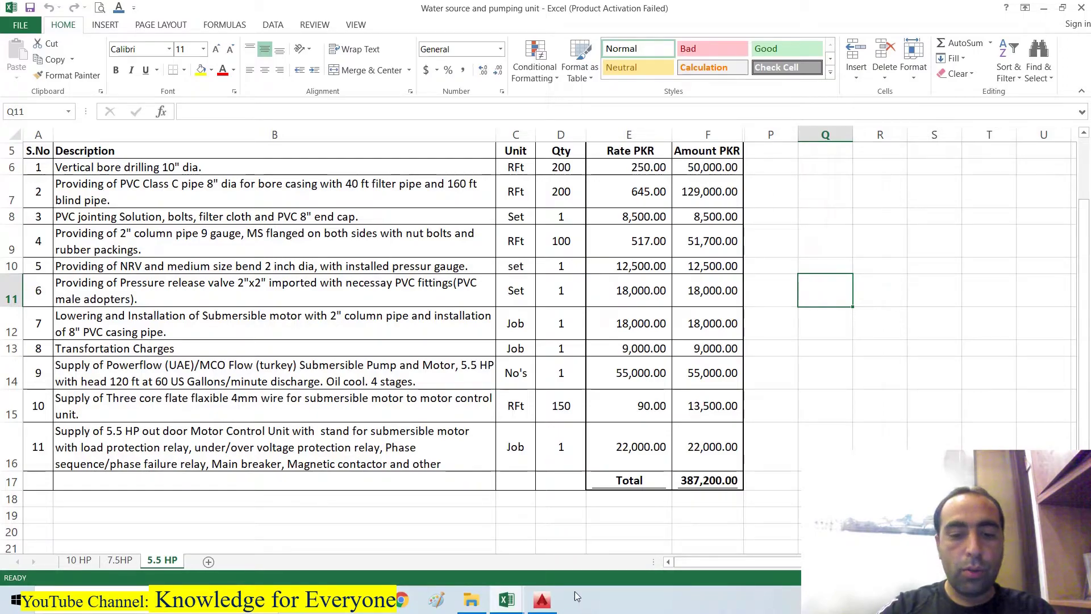
Return to the youtube - HEIS workbook and review the rain gun BOQ from the uPVC pipe items down to the grand total.
left_click(506, 600)
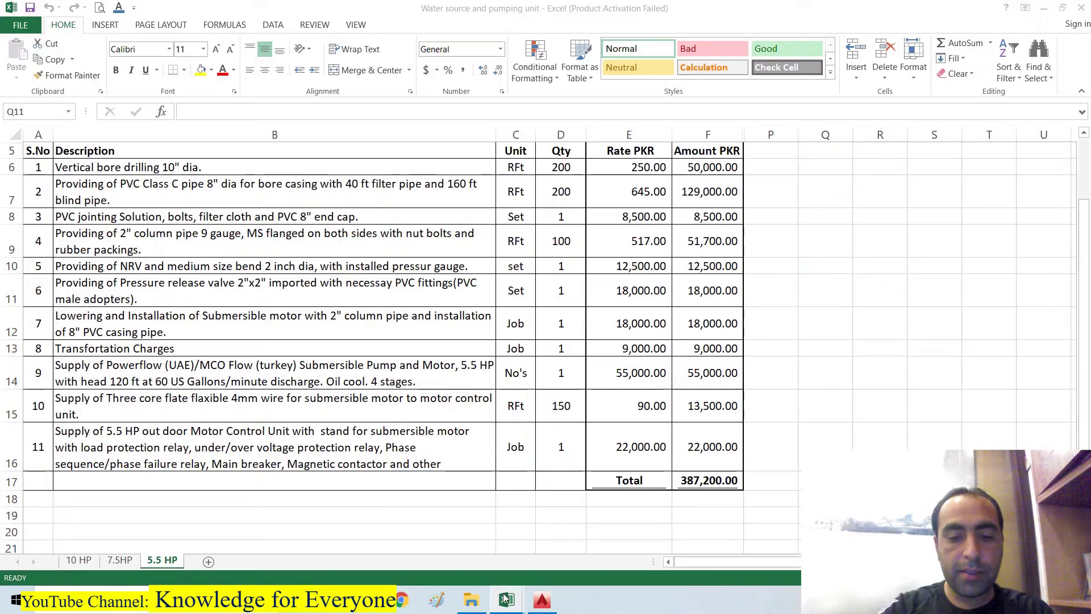
left_click(453, 547)
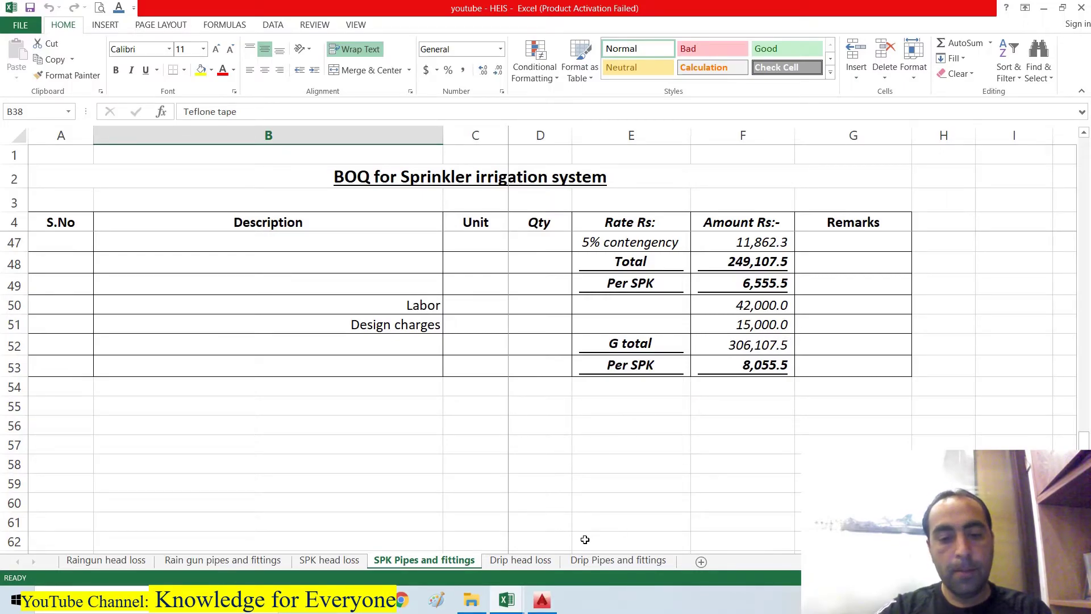
left_click(254, 563)
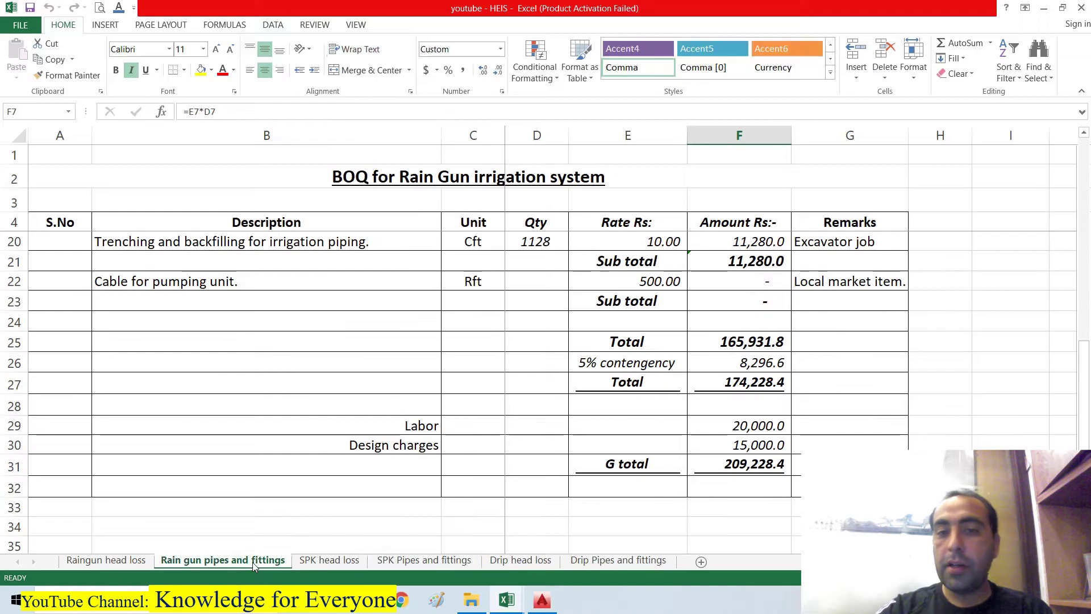
scroll(577, 452, "up", 5)
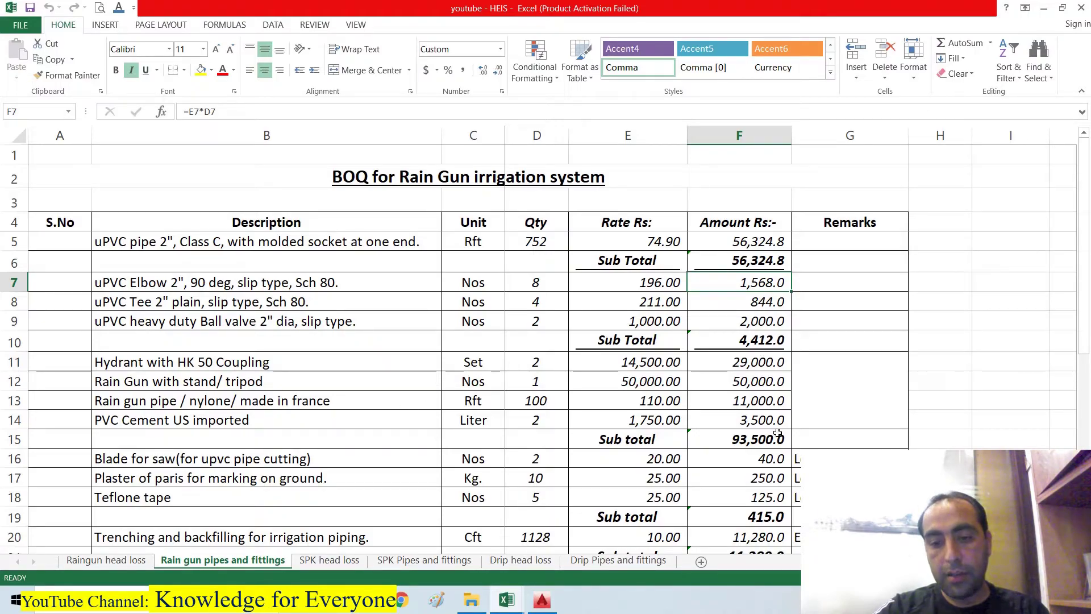
scroll(777, 435, "down", 2)
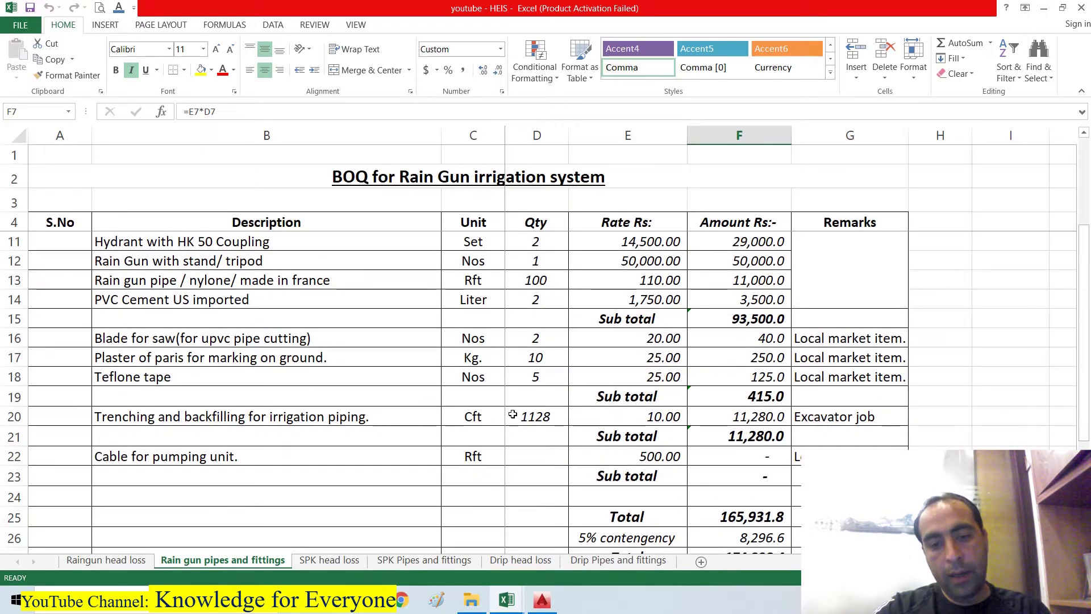
scroll(567, 422, "down", 1)
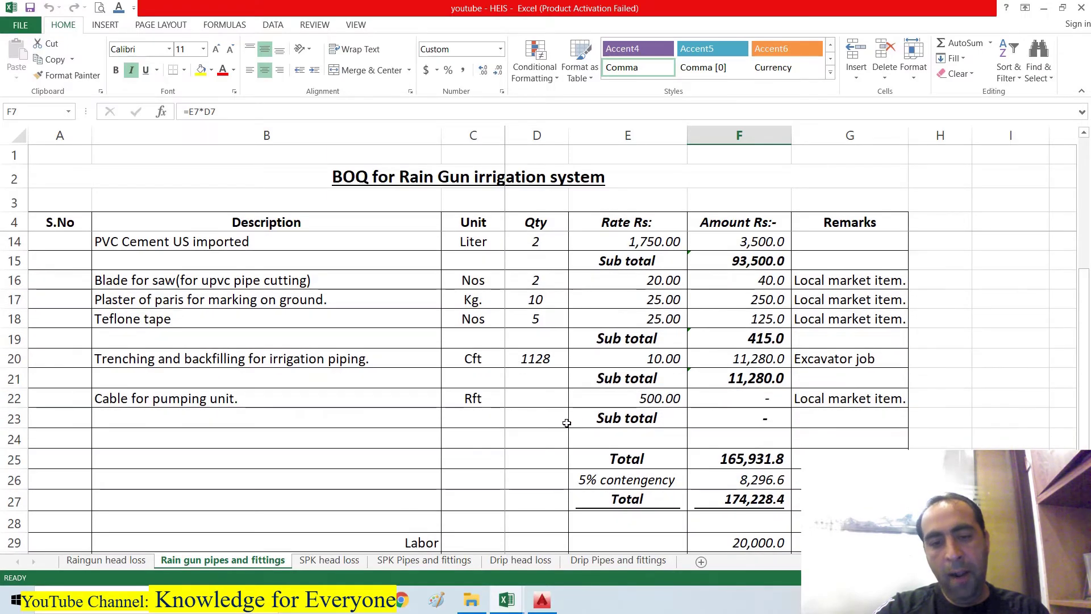
scroll(565, 424, "down", 2)
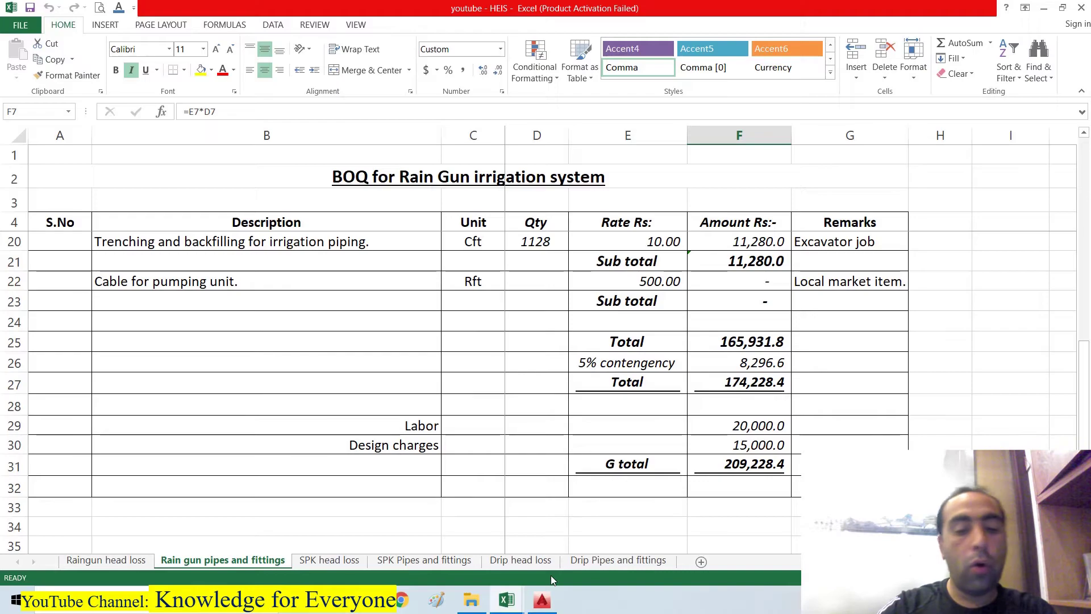
scroll(585, 419, "up", 5)
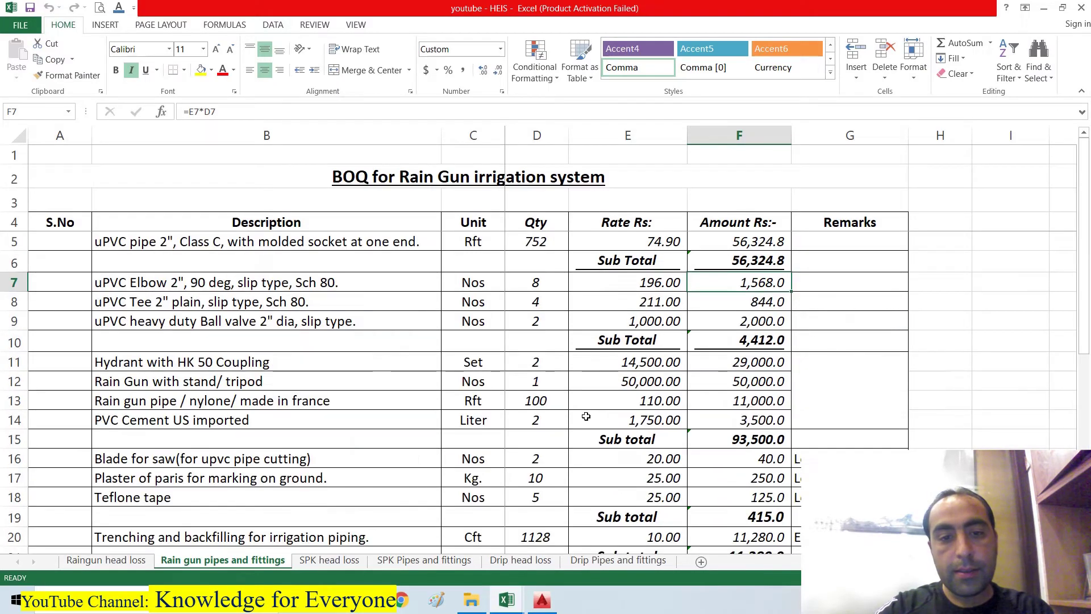
scroll(525, 390, "down", 3)
scroll(525, 390, "down", 6)
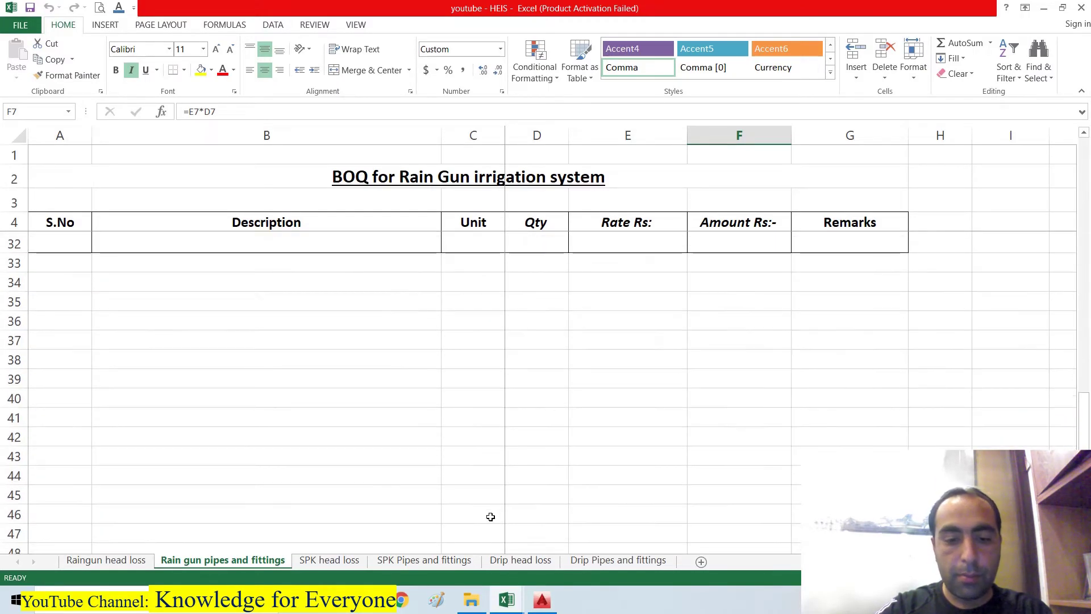
scroll(492, 521, "up", 2)
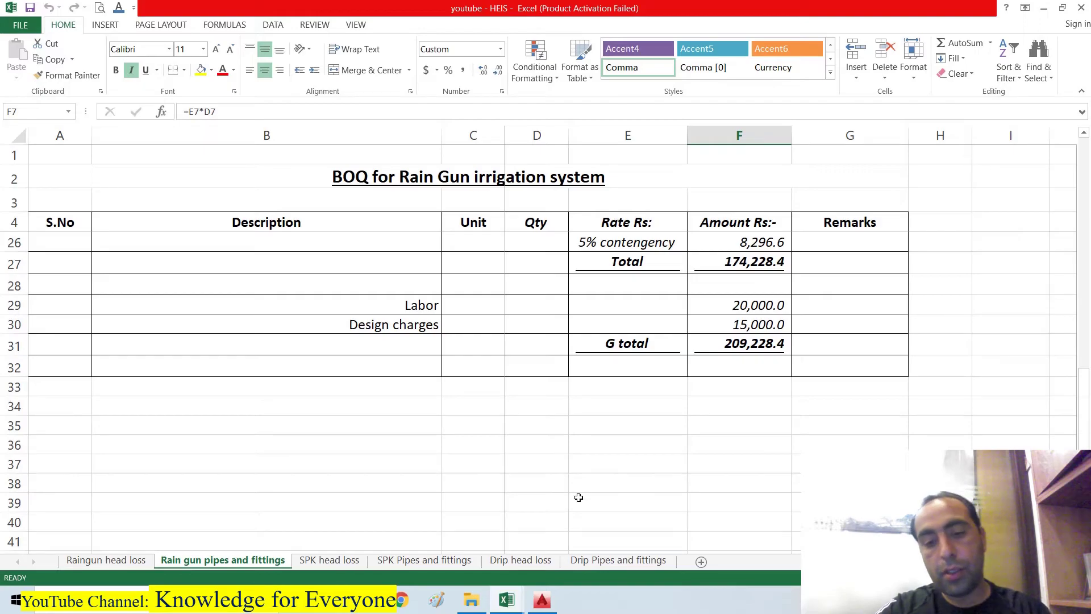
View the 7.5HP pumping unit costs in the Water source and pumping unit workbook.
mouse_move(510, 612)
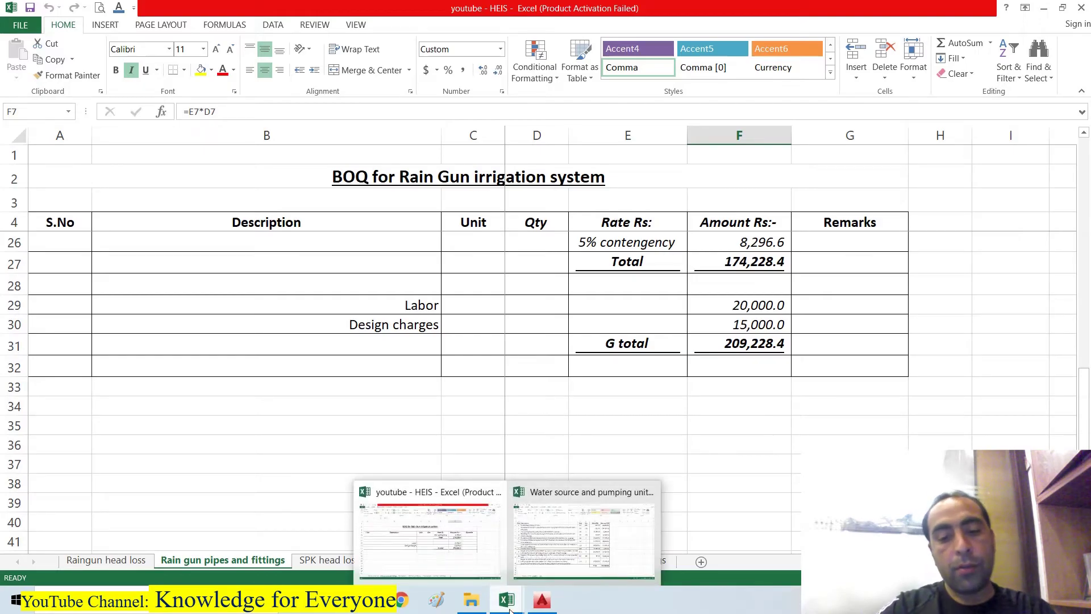
left_click(585, 529)
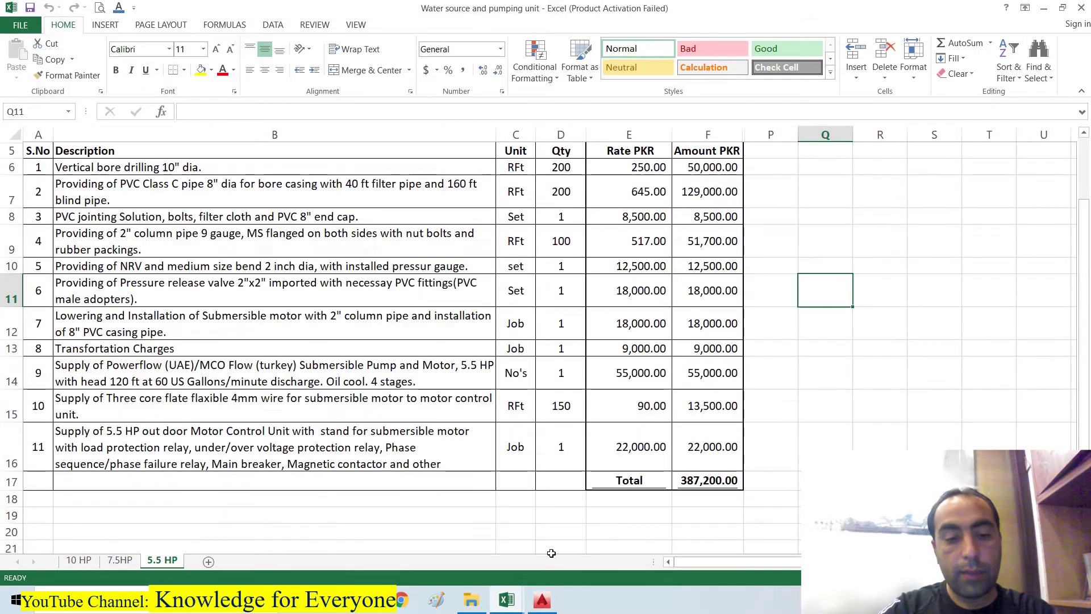
left_click(120, 560)
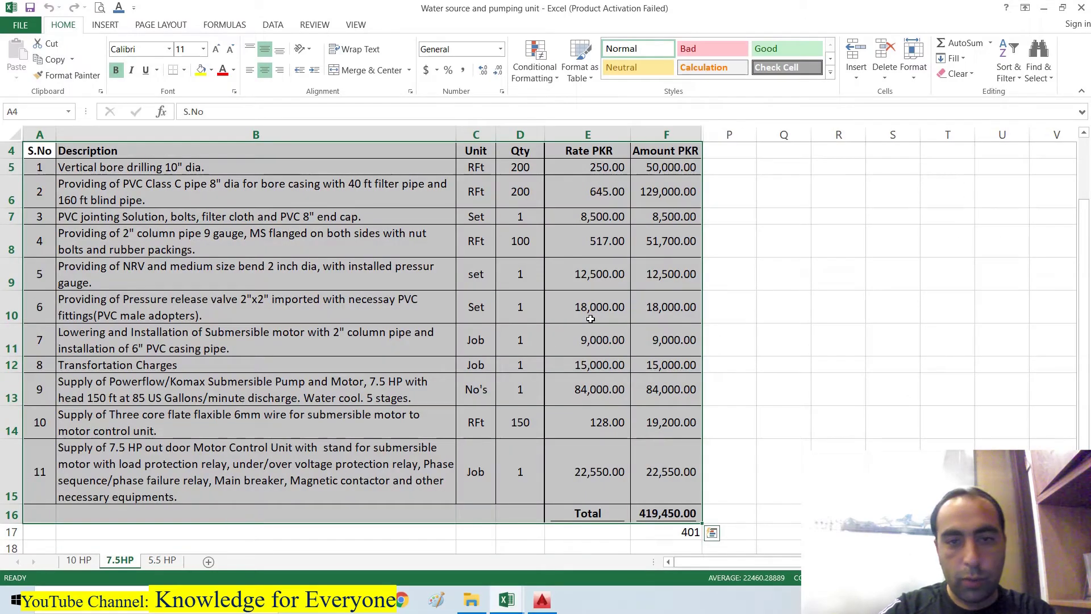
left_click(568, 317)
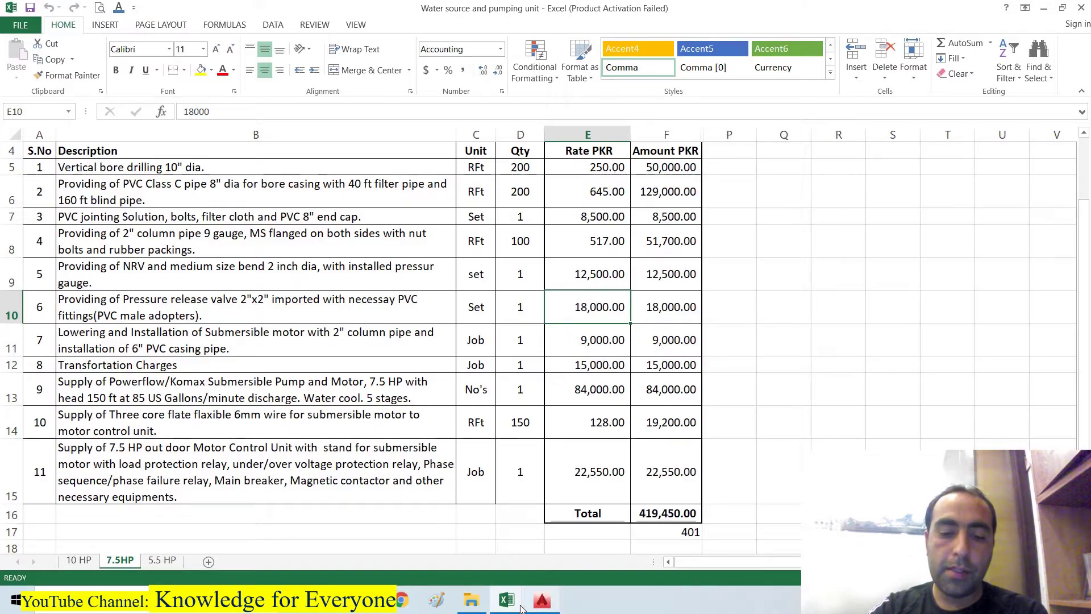
Back in youtube - HEIS, enter the pumping unit cost 419000 in F32, below the rain gun BOQ's grand total.
mouse_move(515, 594)
left_click(455, 537)
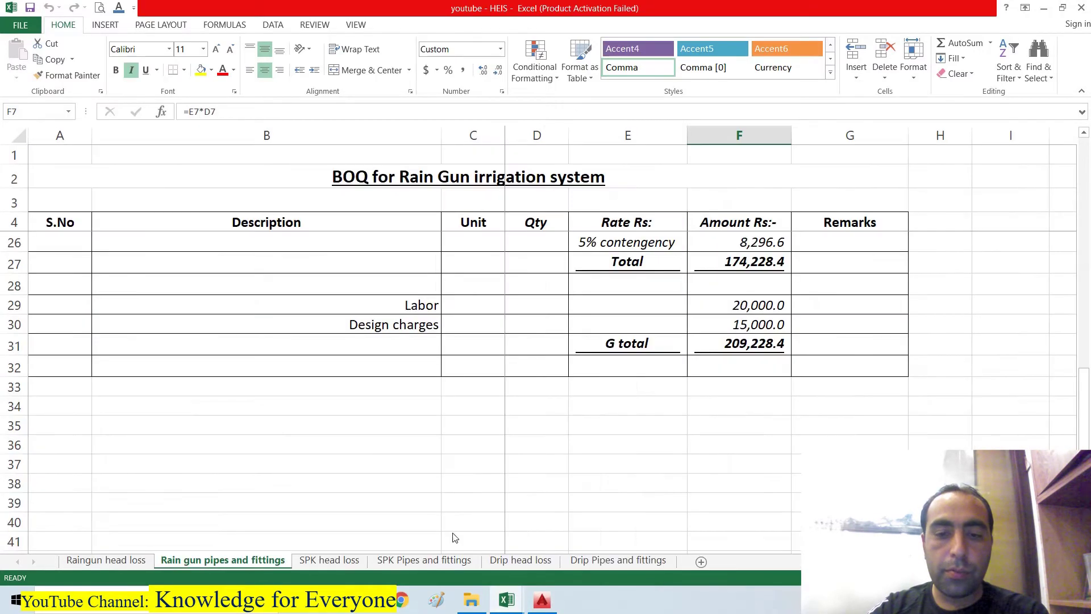
left_click(736, 370)
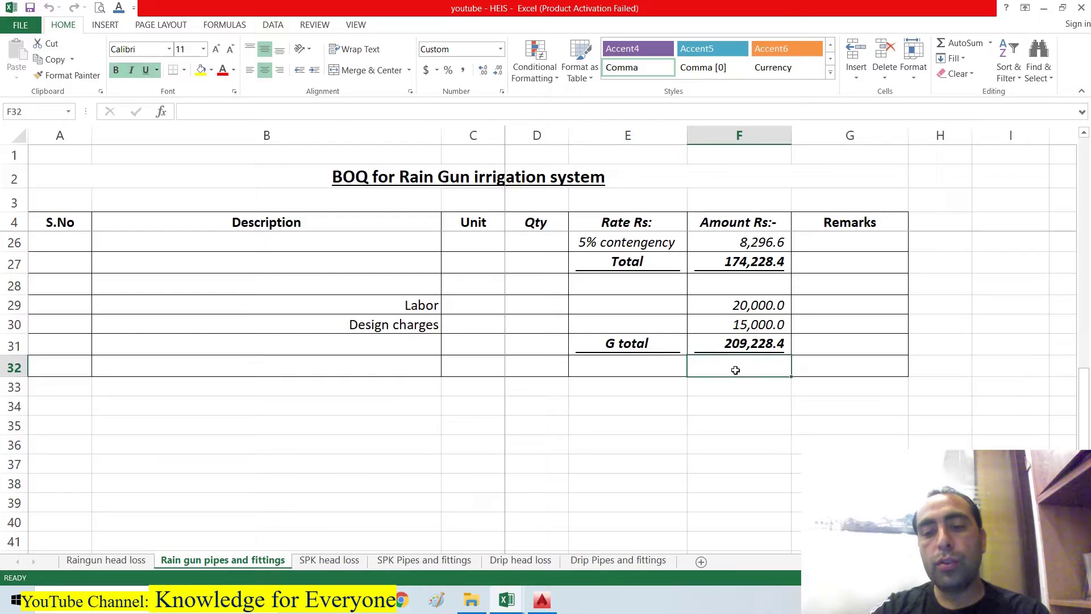
type("419000")
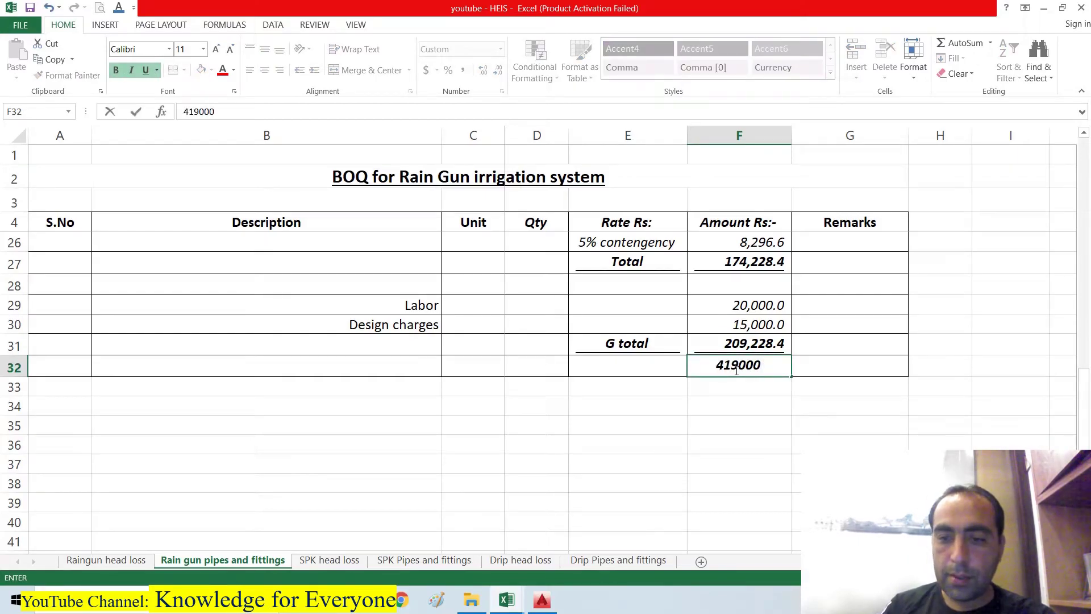
key("Return")
Add the pumping unit cost to the rain gun grand total in F33 with the formula +F32+F31.
type("+")
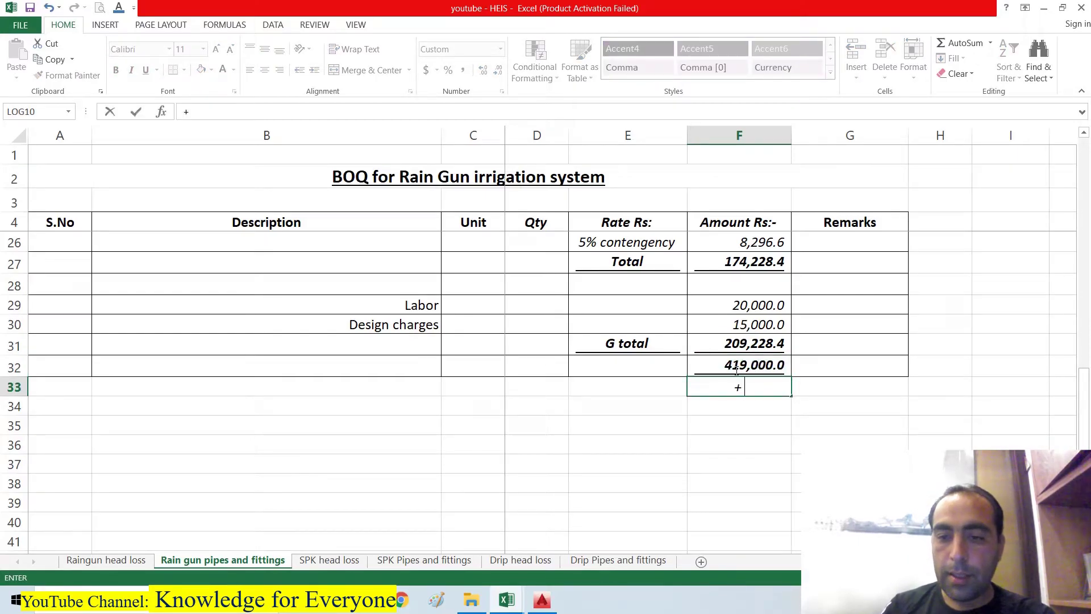
left_click(736, 370)
type("+")
key("Up")
key("Up")
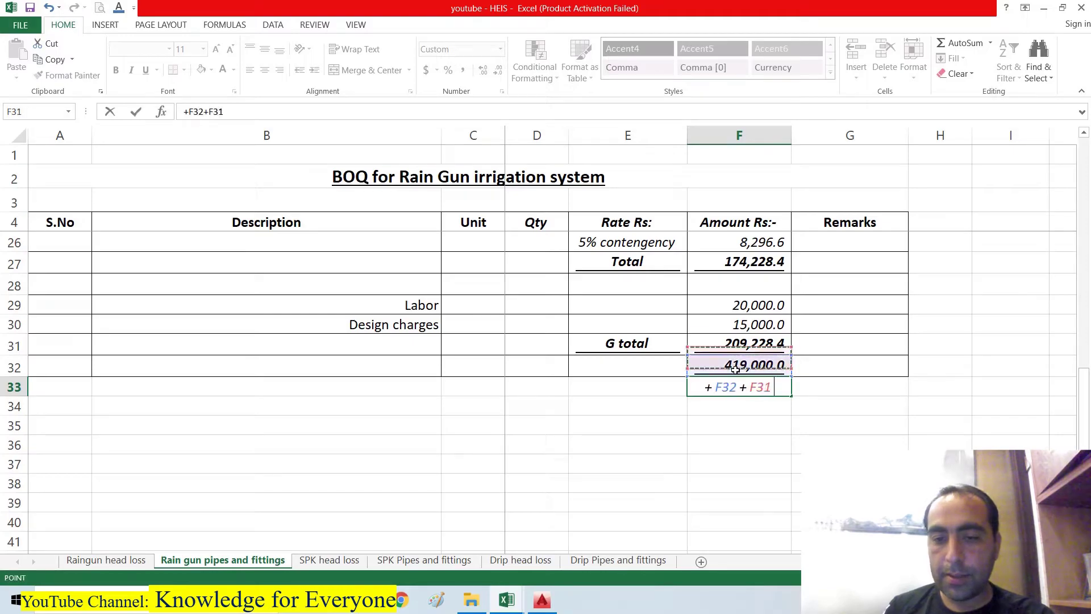
key("Return")
key("Up")
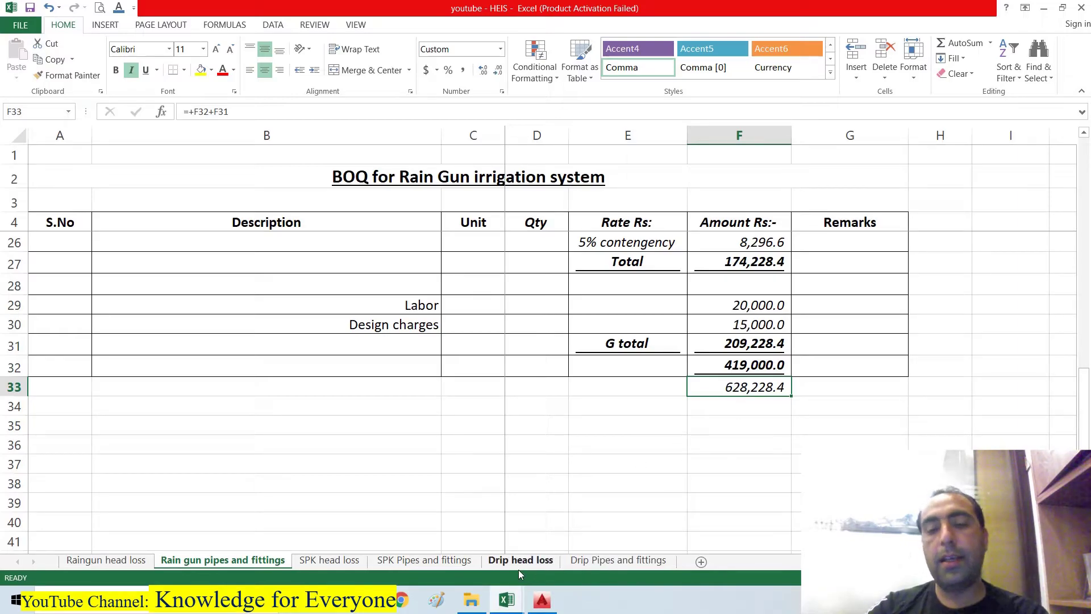
Compare the closing totals on the sprinkler, drip and rain gun pipes and fittings sheets.
left_click(397, 564)
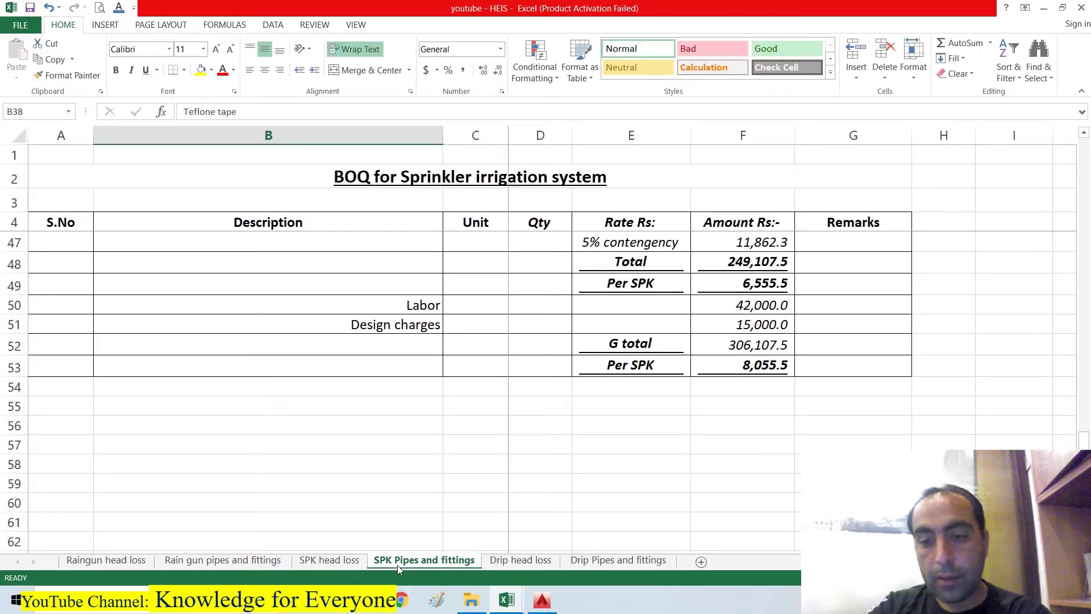
left_click(636, 567)
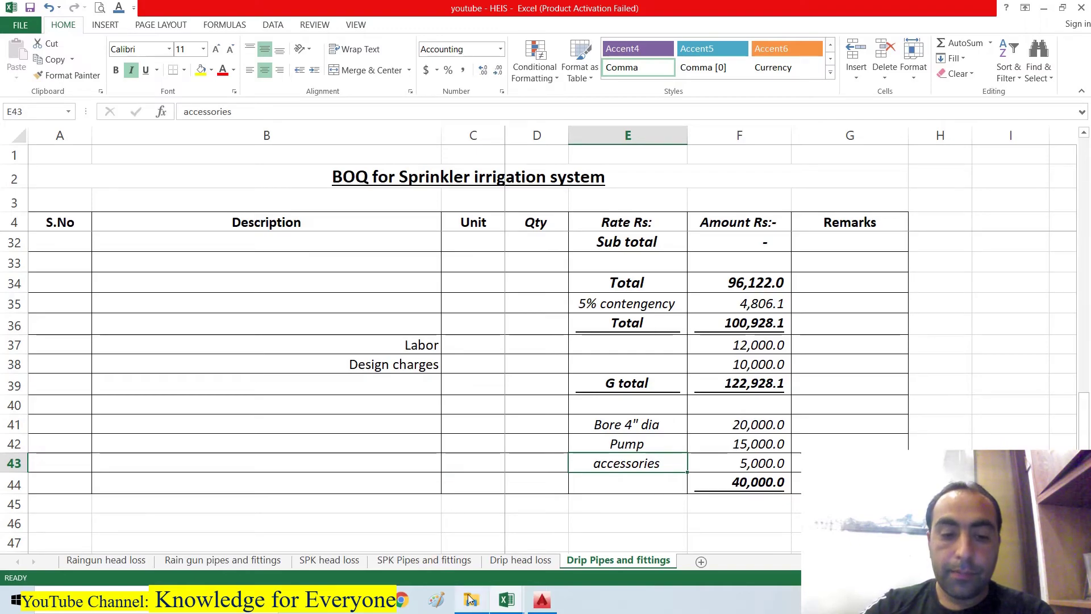
left_click(441, 565)
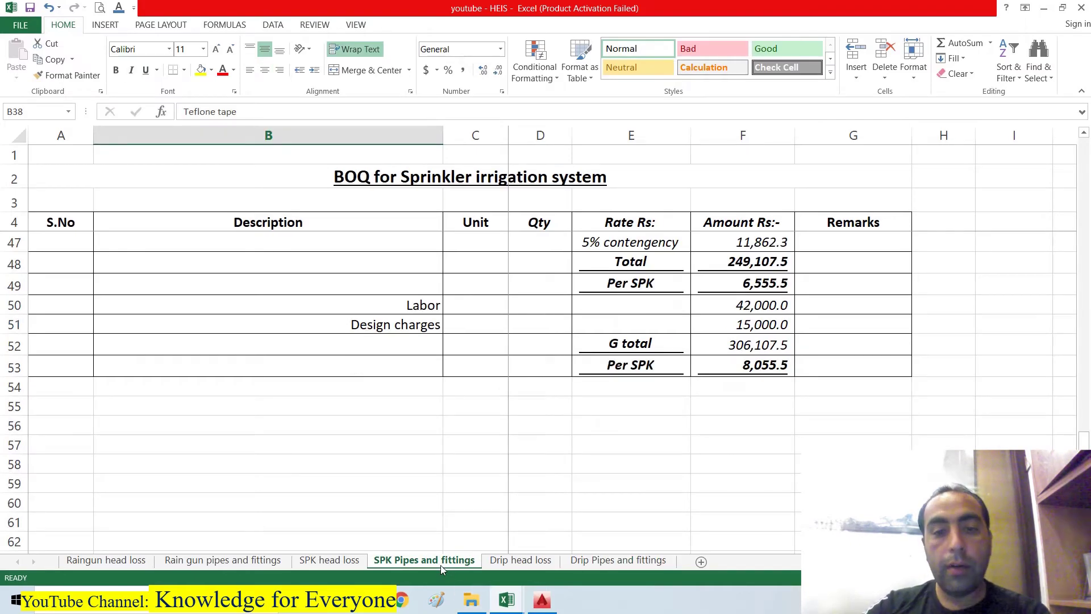
left_click(241, 562)
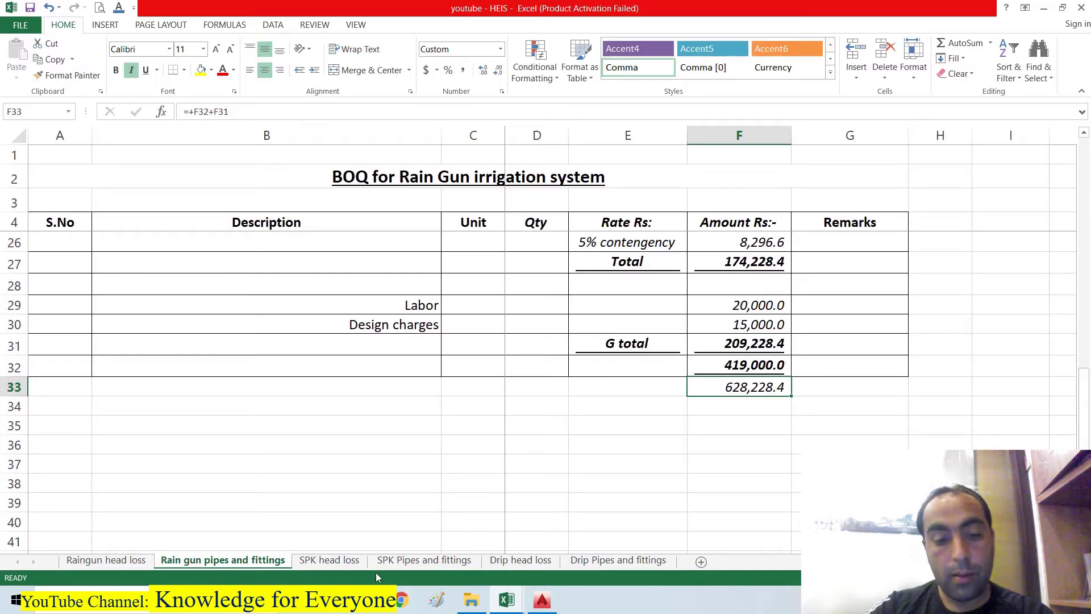
On the SPK Pipes and fittings sheet, enter the pumping unit cost 387000 in F54, below the per-sprinkler cost.
left_click(424, 560)
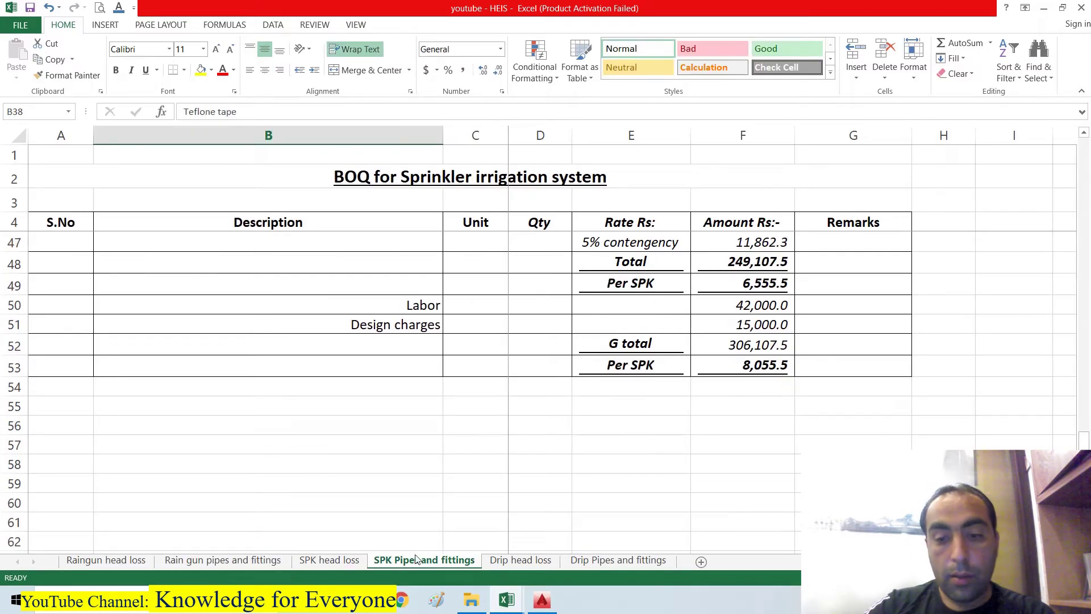
left_click(720, 387)
type("387000")
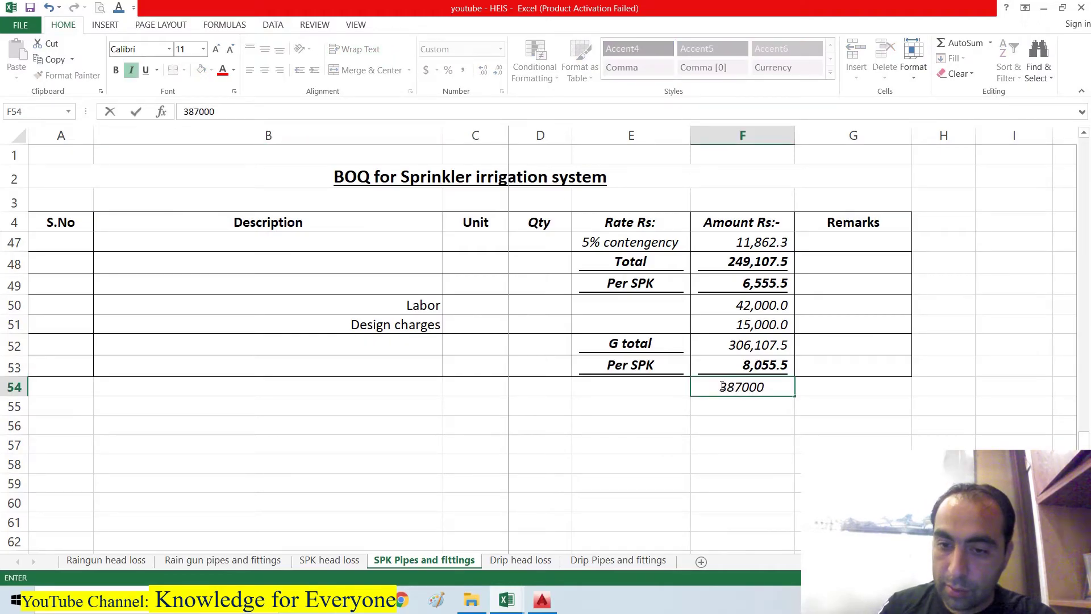
key("Return")
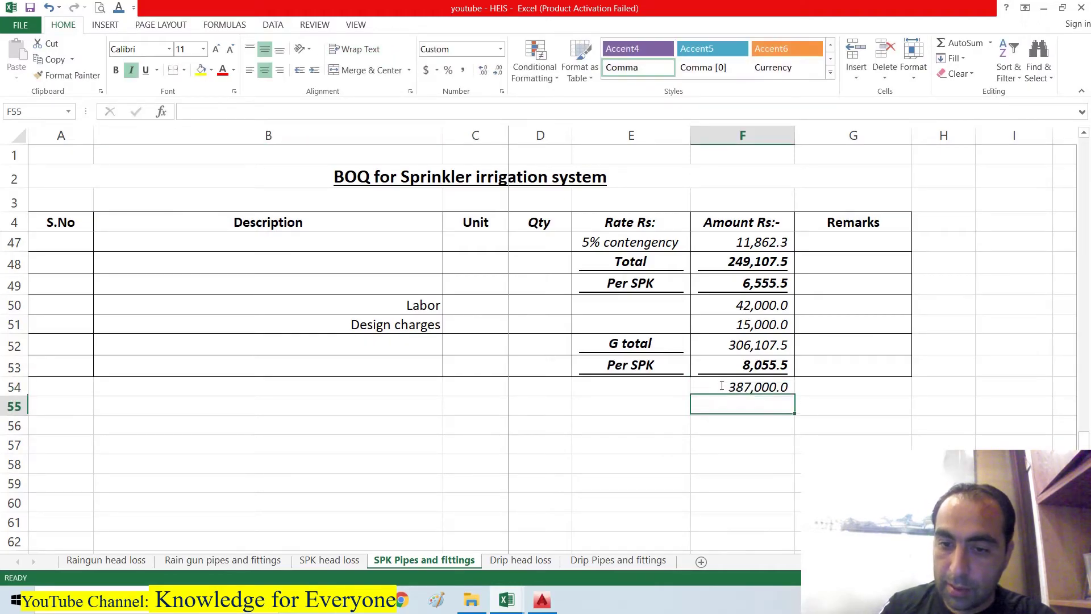
Add the pumping unit cost to the sprinkler grand total in F55 with the formula +F54+F52.
type("+")
left_click(721, 386)
type("+")
key("Up")
key("Up")
key("Up")
key("Up")
key("Up")
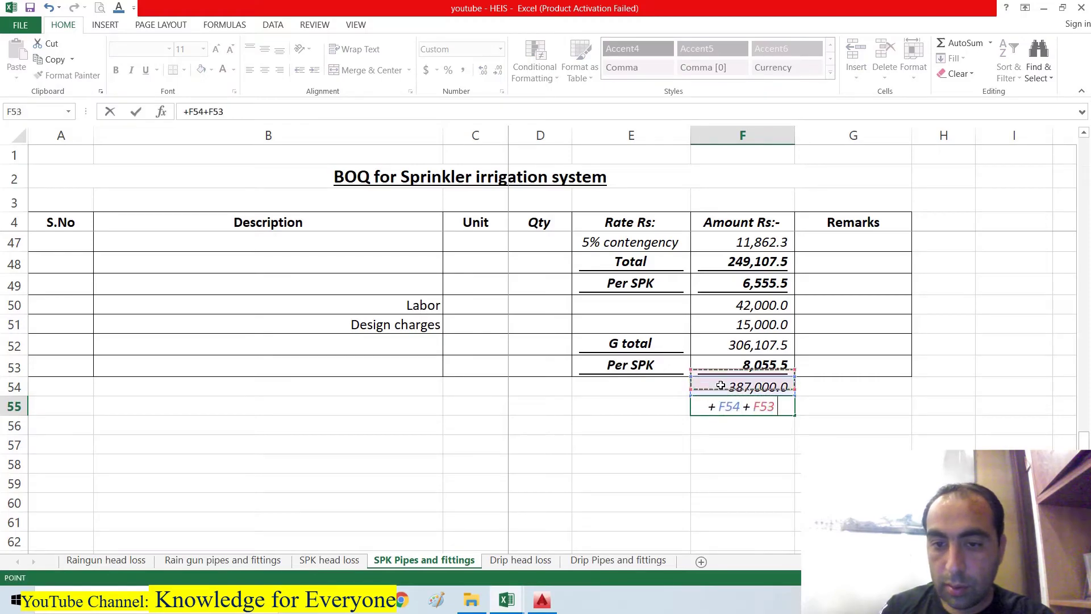
key("Down")
key("Down")
key("Down")
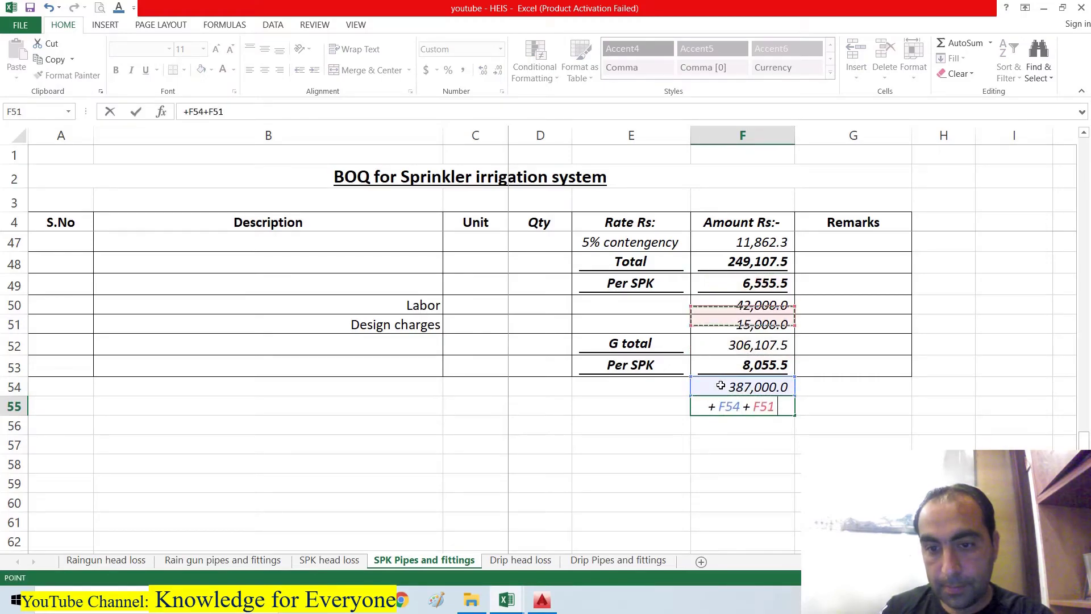
key("Return")
key("Up")
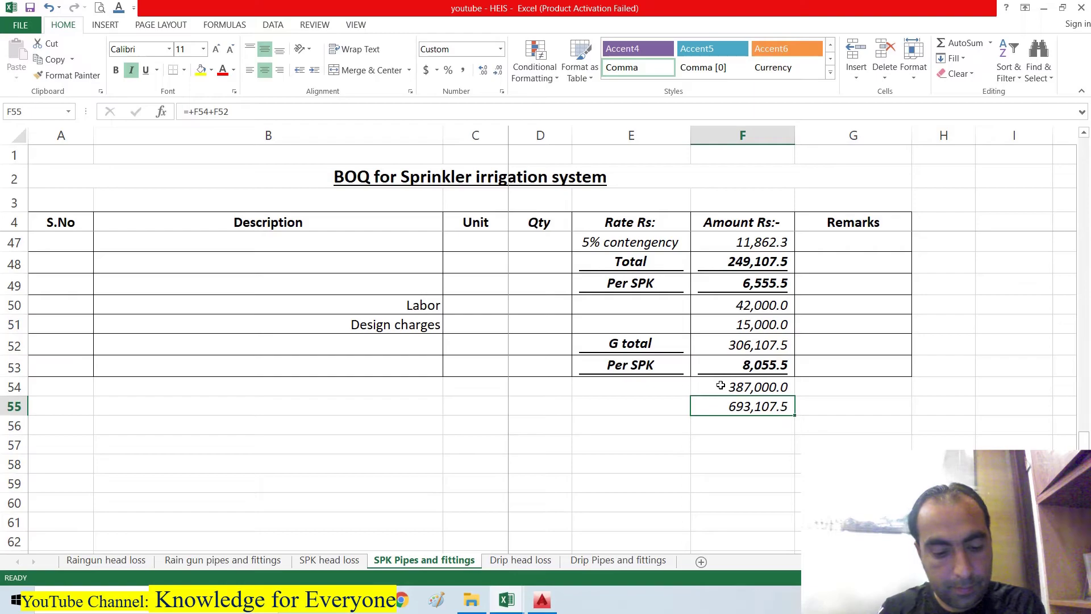
Make the sprinkler total including the pumping unit in F55 bold and underlined.
key("ctrl+b")
key("ctrl+u")
key("Down")
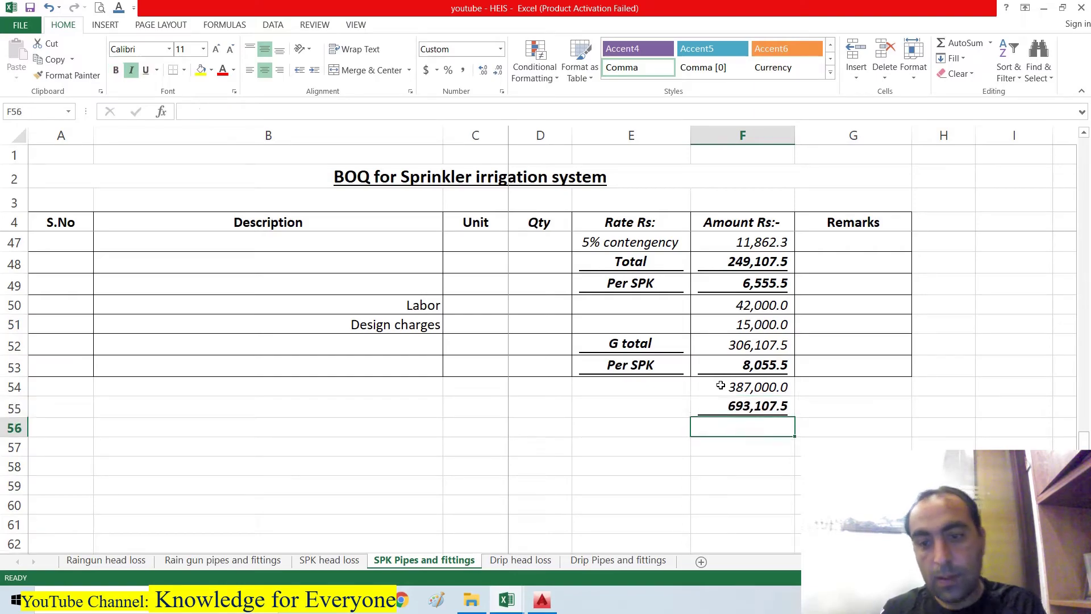
key("Up")
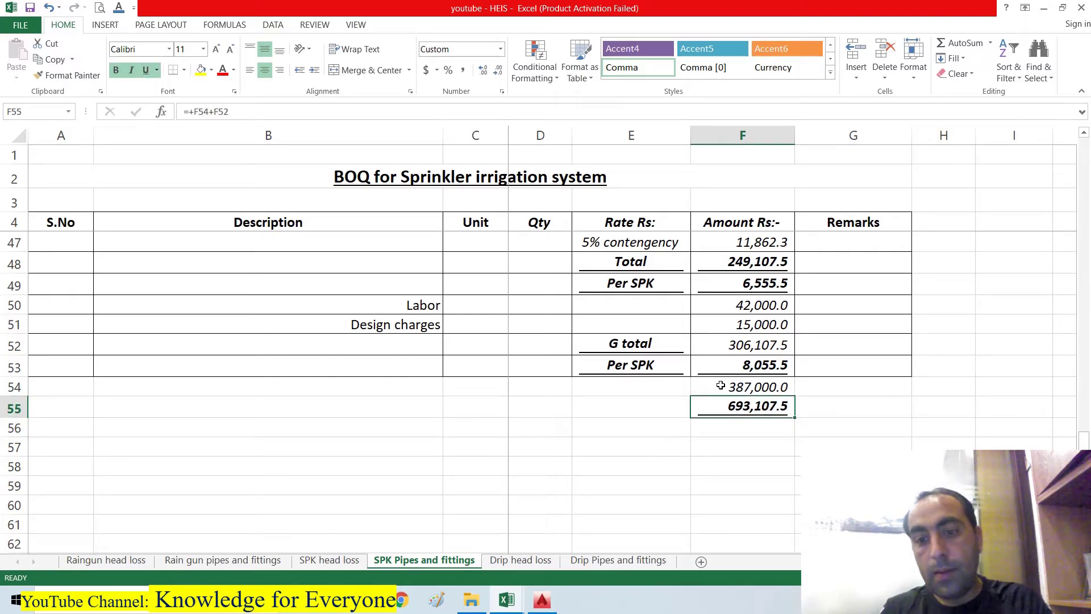
On the Rain gun pipes and fittings sheet, make the total including the pumping unit in F33 bold and underlined.
left_click(247, 565)
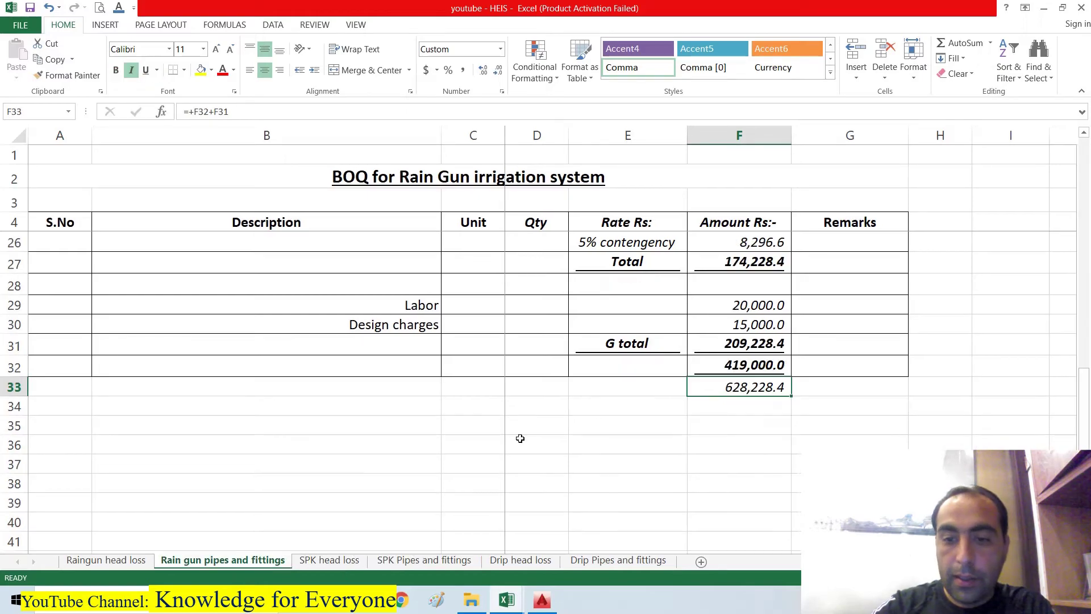
key("ctrl+b")
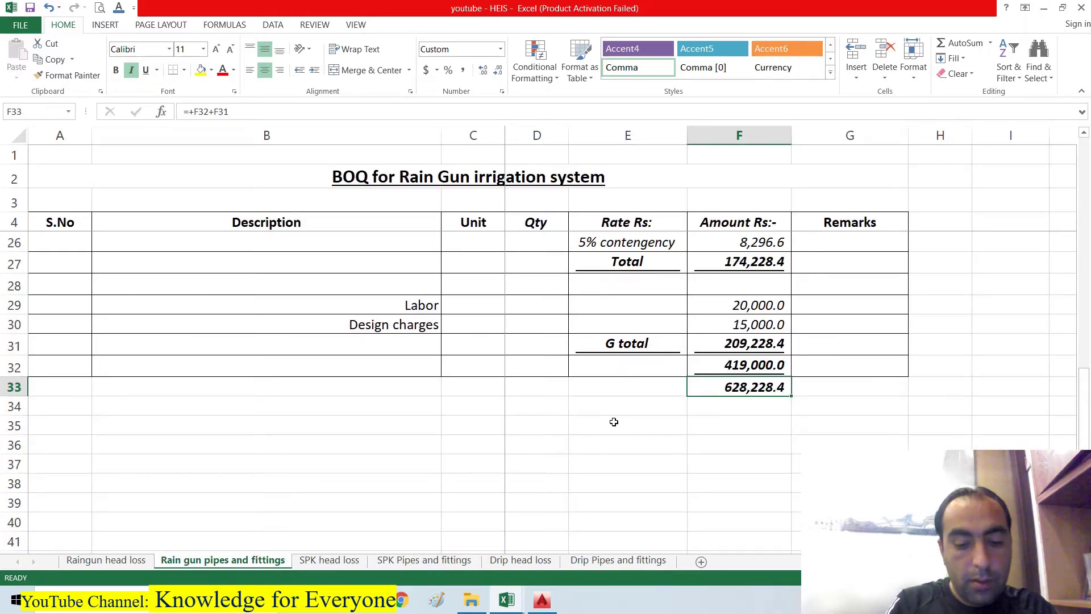
key("ctrl+u")
left_click(622, 425)
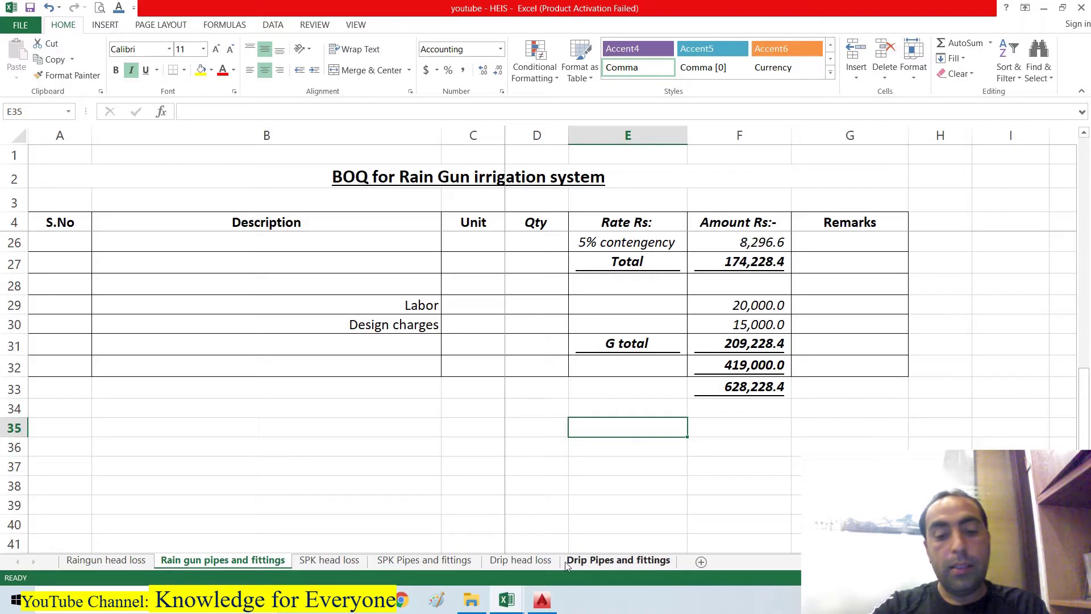
Switch to AutoCAD and examine the rain gun layout and the sprinkler layout's pumping unit, PRV, valves and supply pipes.
left_click(556, 601)
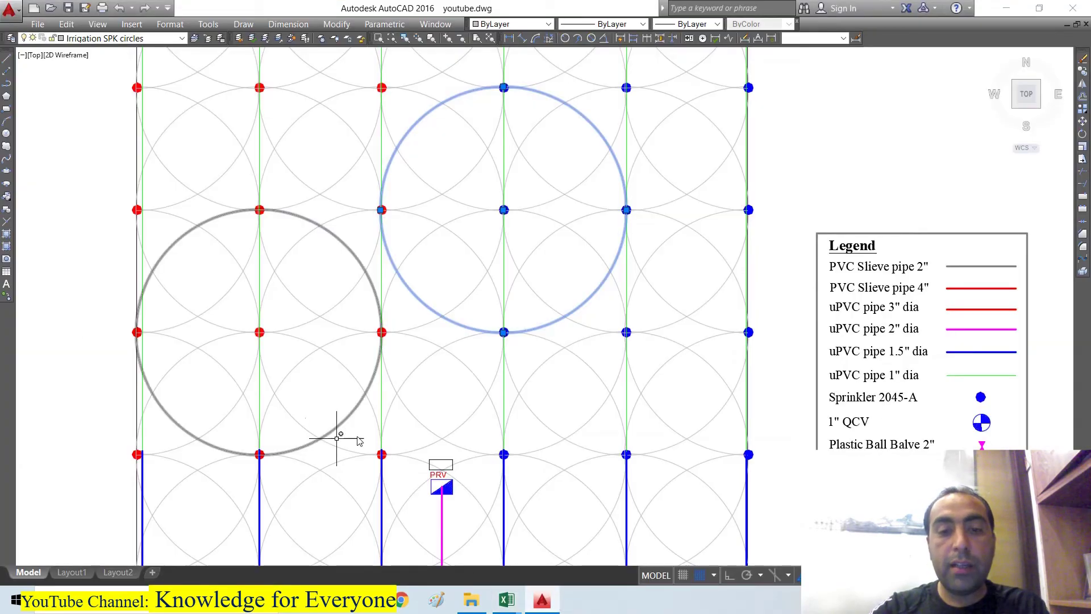
scroll(397, 439, "down", 8)
scroll(625, 396, "up", 5)
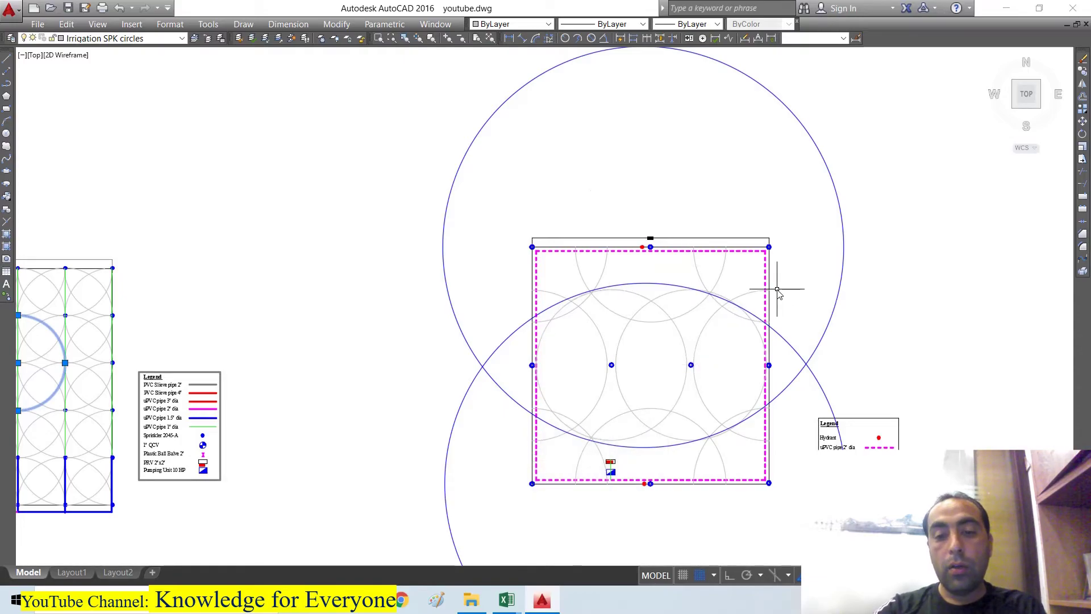
scroll(783, 291, "down", 2)
scroll(451, 368, "up", 5)
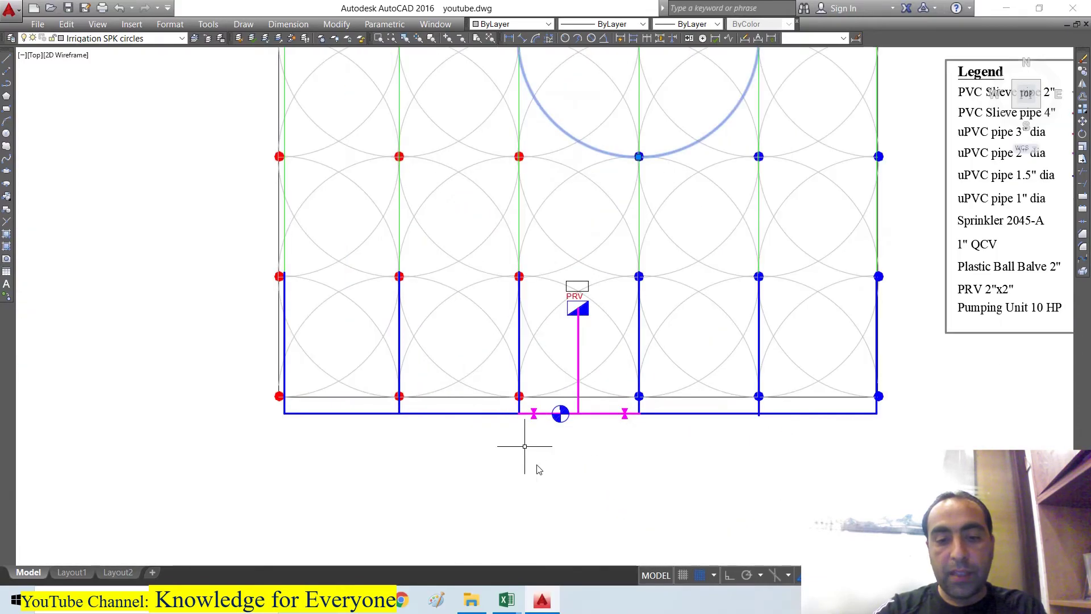
scroll(562, 416, "down", 4)
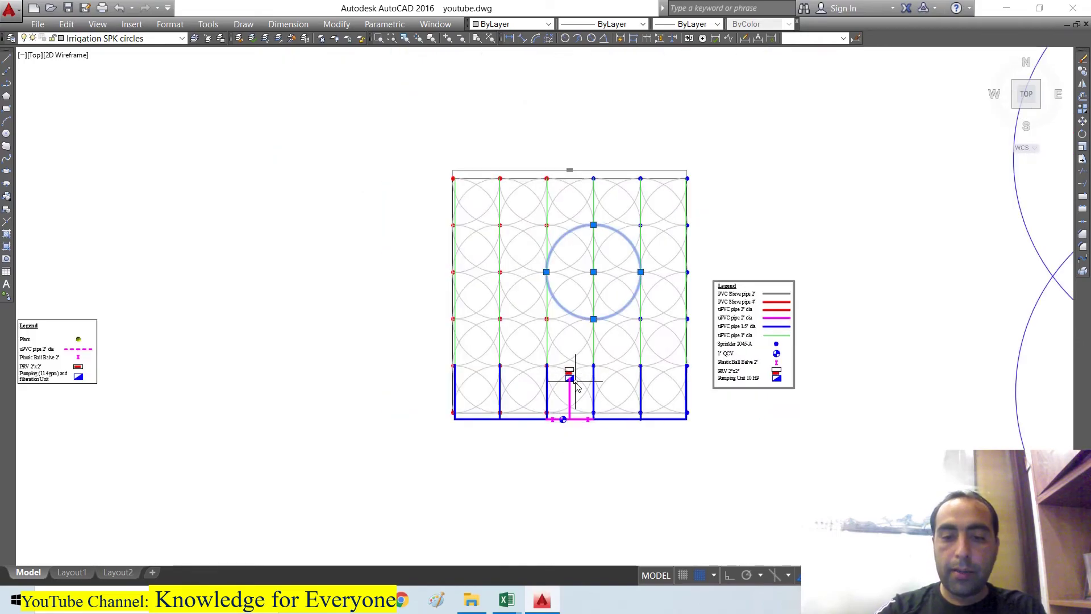
scroll(577, 388, "up", 2)
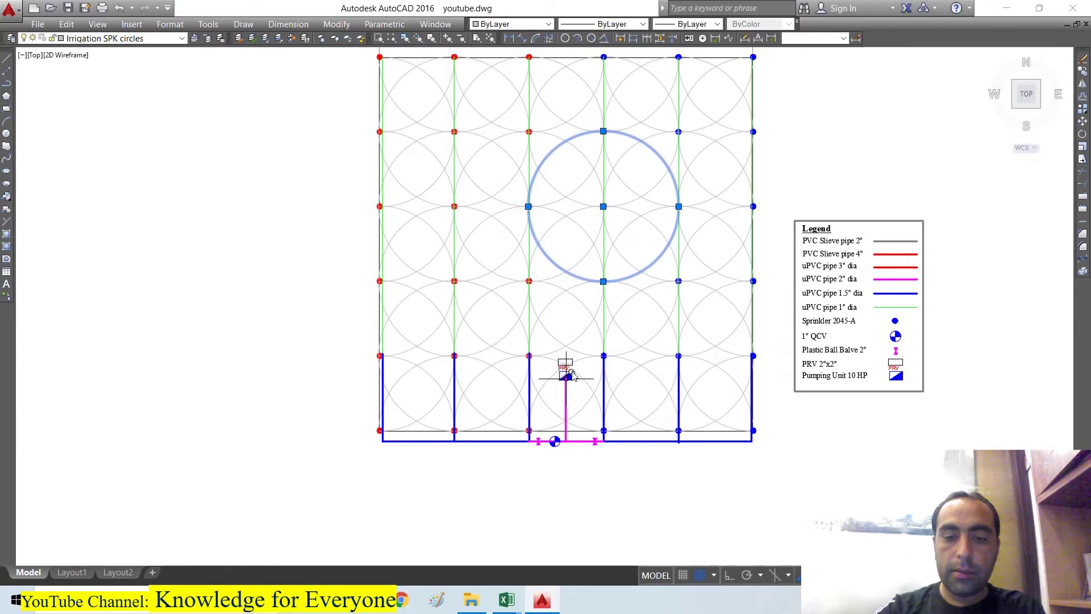
scroll(537, 453, "up", 3)
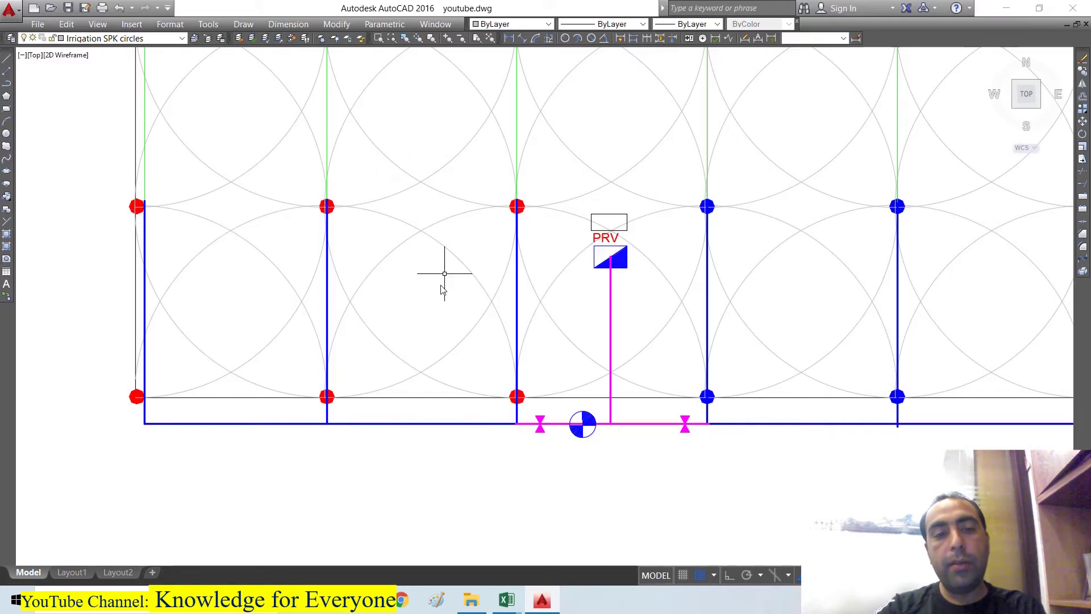
scroll(426, 323, "down", 2)
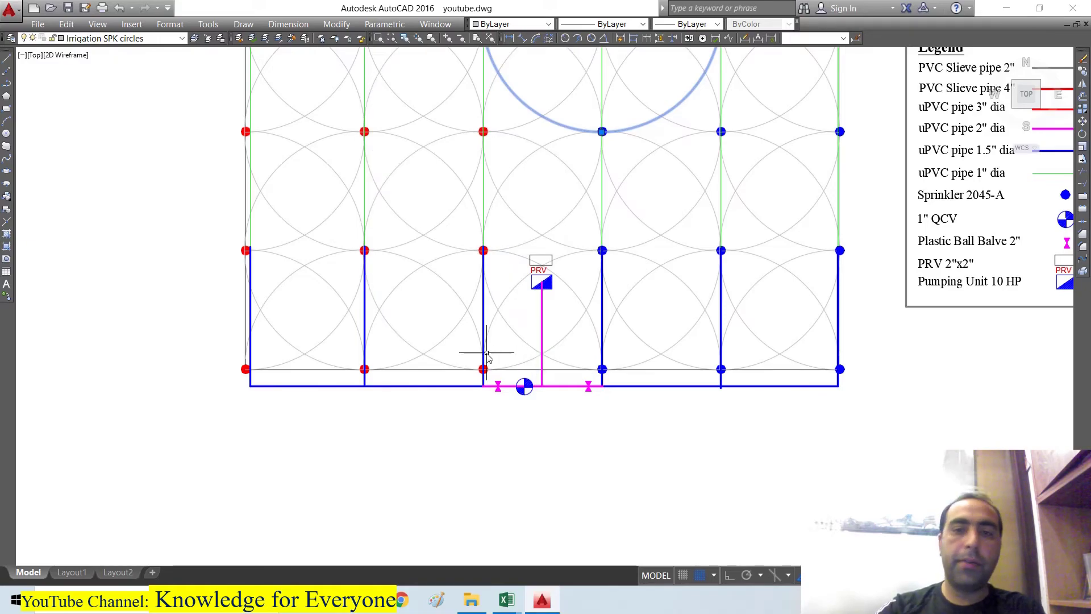
Compare the rain gun layout's coverage circles with the sprinkler layout, and inspect the drip layout's pumping unit, PRV, laterals and legend.
scroll(488, 355, "down", 7)
scroll(720, 324, "up", 4)
scroll(870, 199, "up", 2)
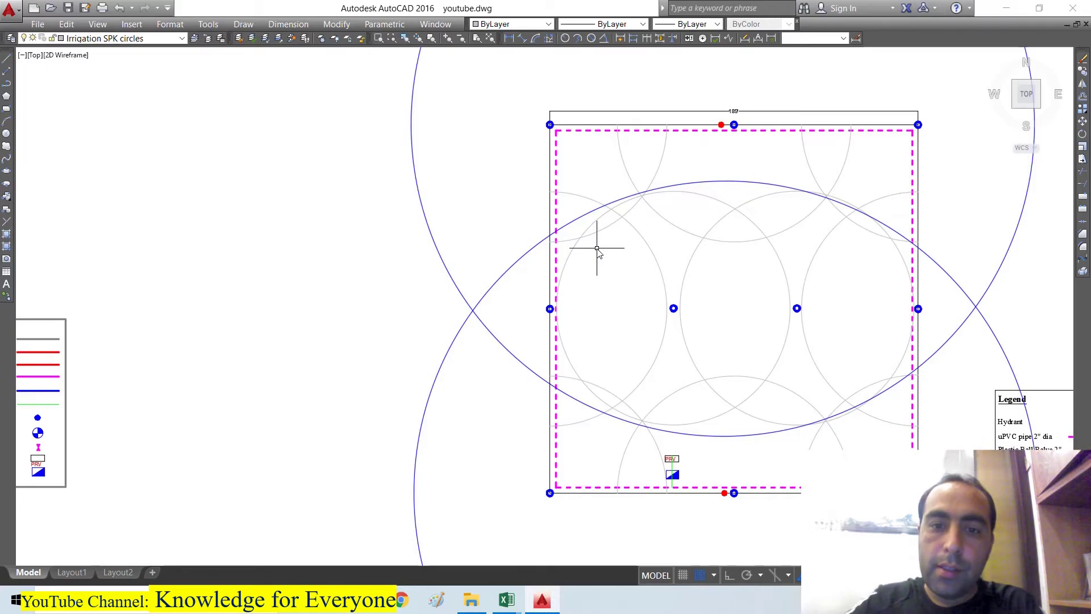
scroll(630, 281, "down", 2)
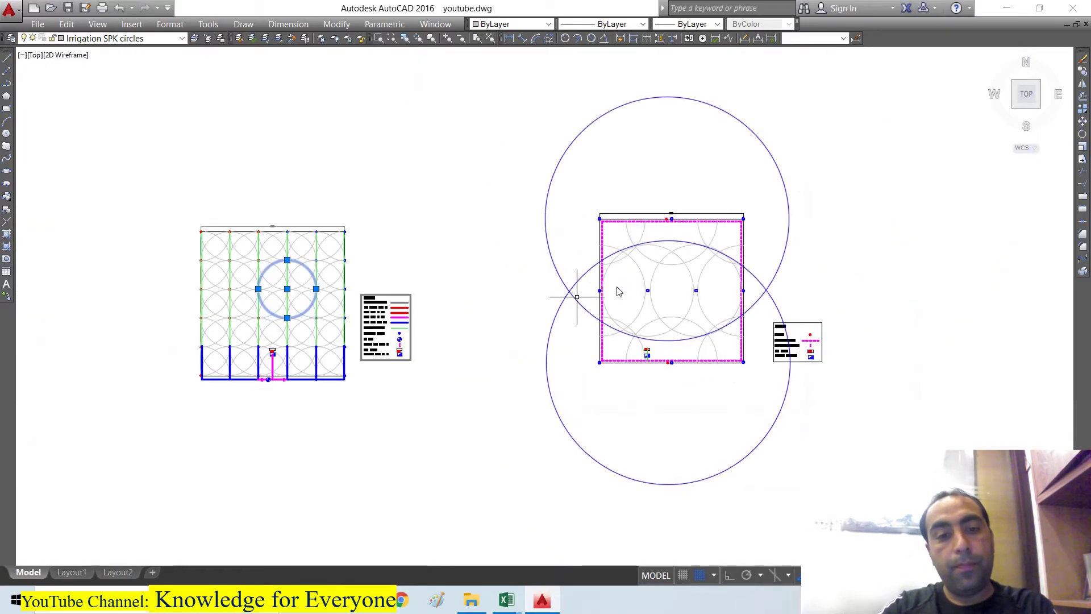
key("Escape")
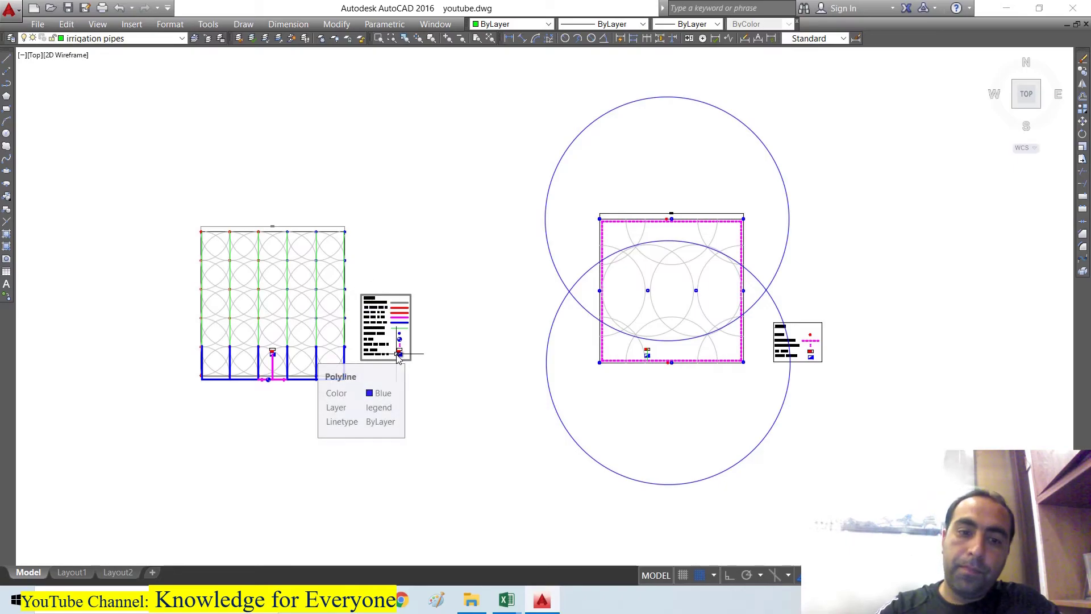
scroll(541, 292, "down", 5)
scroll(402, 290, "up", 5)
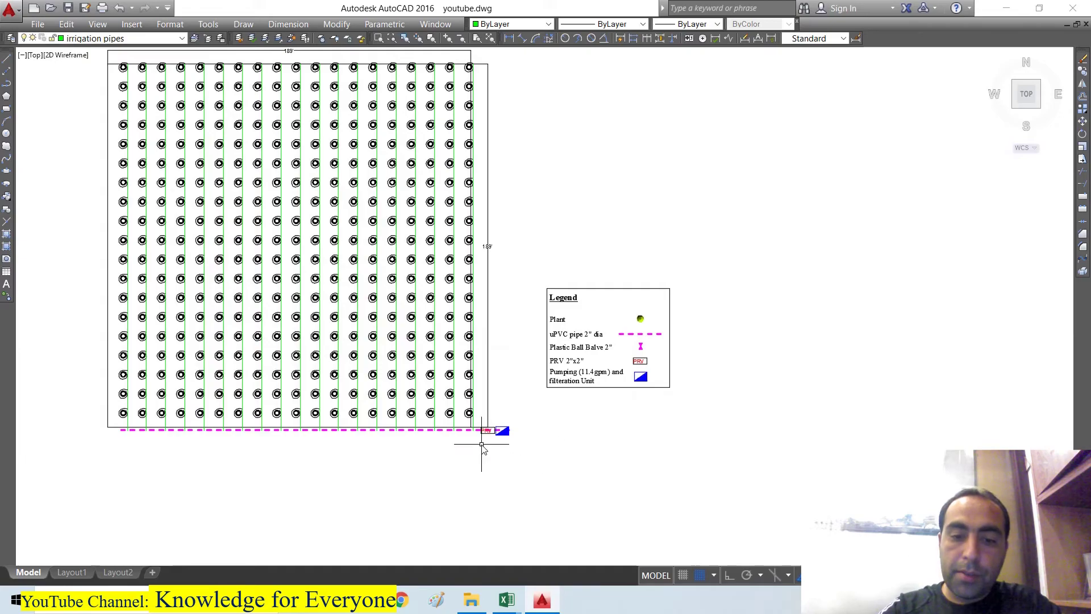
scroll(478, 438, "up", 4)
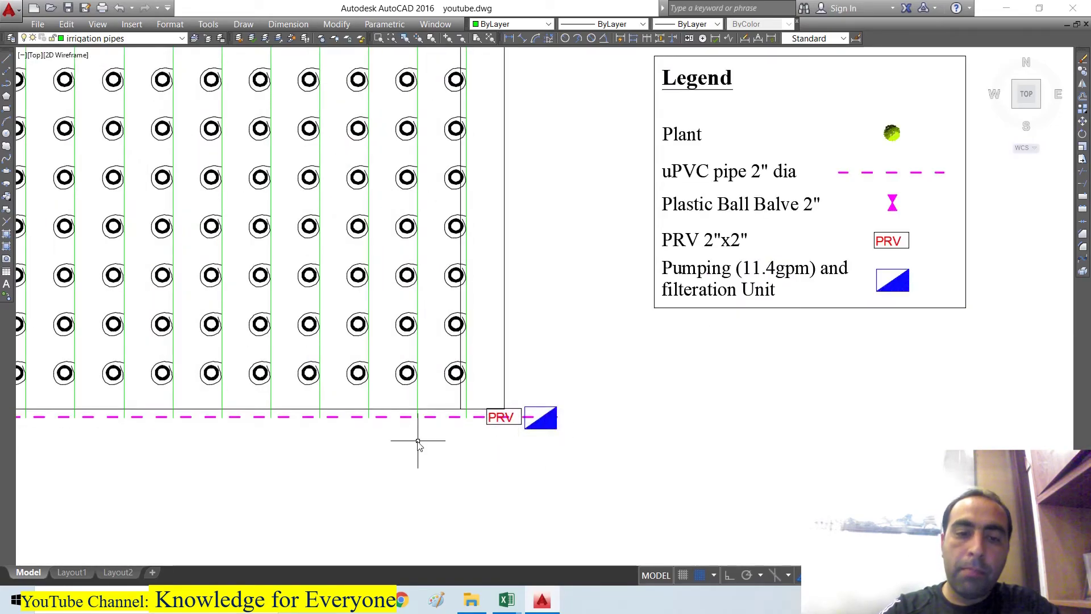
scroll(387, 441, "down", 4)
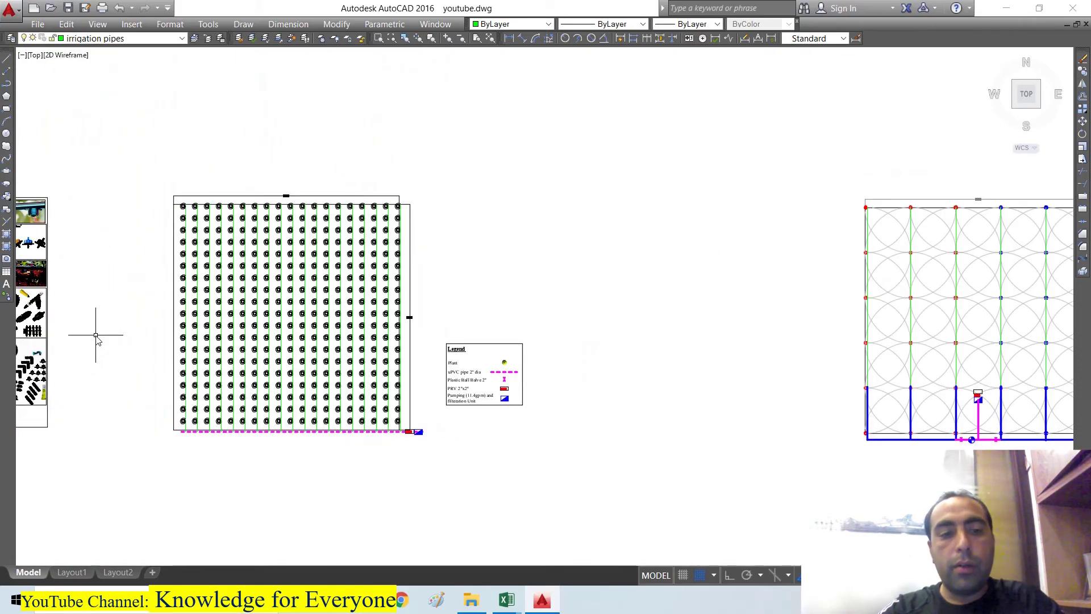
scroll(97, 338, "down", 2)
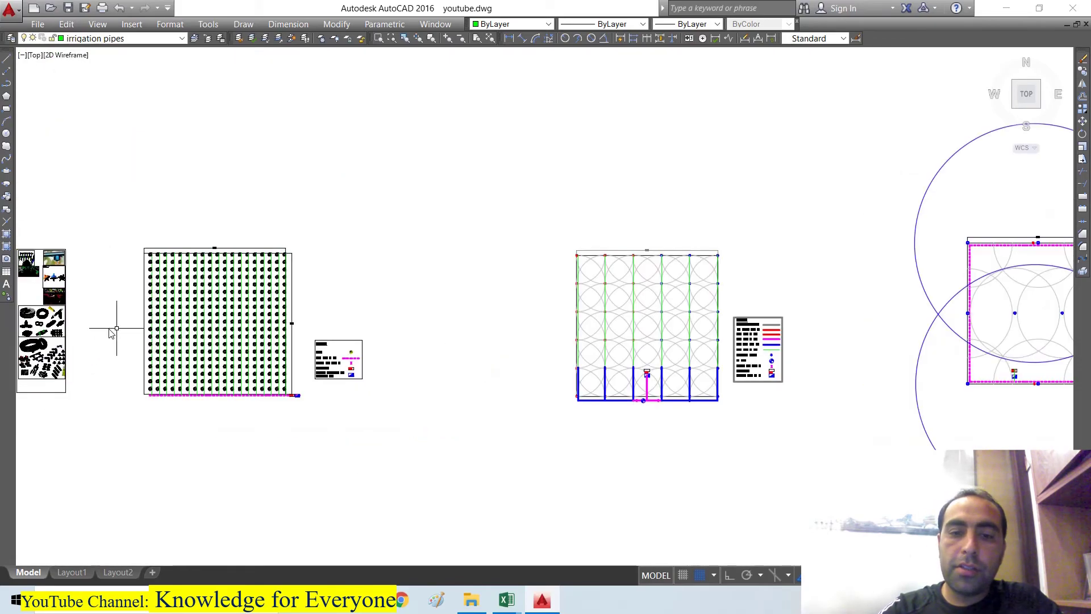